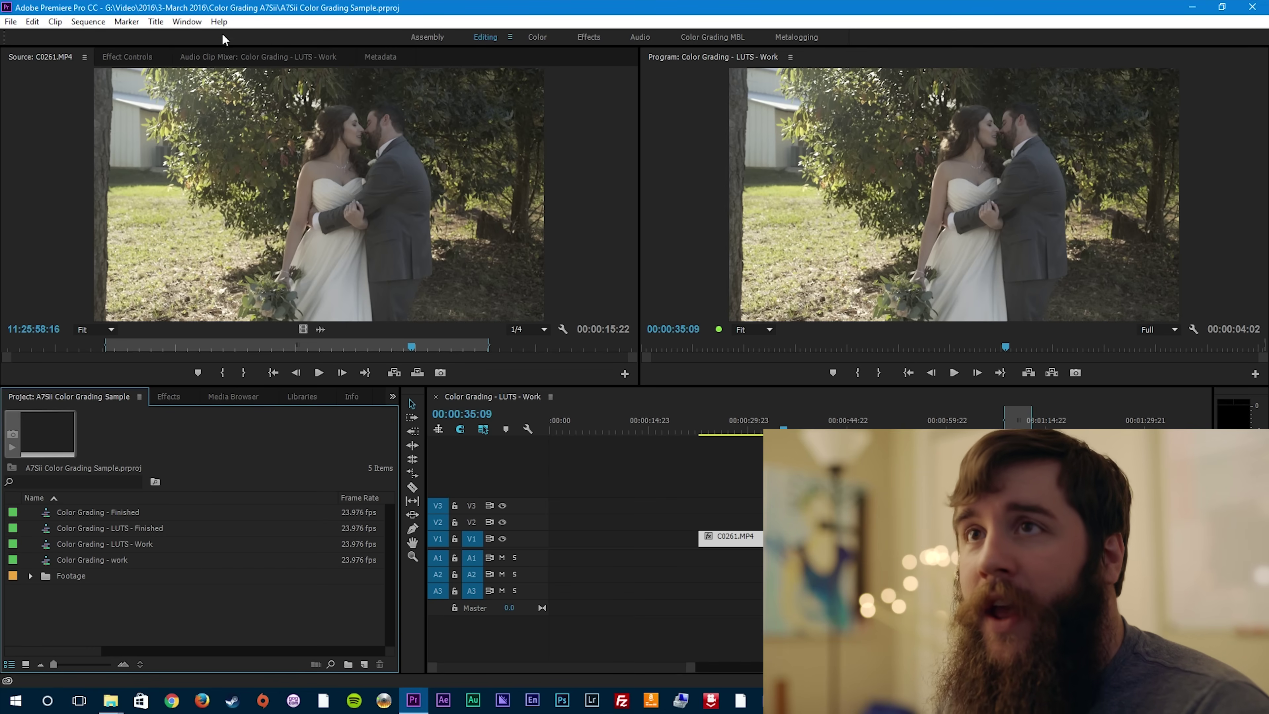
- Check the installed program version in the About window and close it
{"action": "left_click", "coordinate": [220, 23]}
{"action": "left_click", "coordinate": [225, 138]}
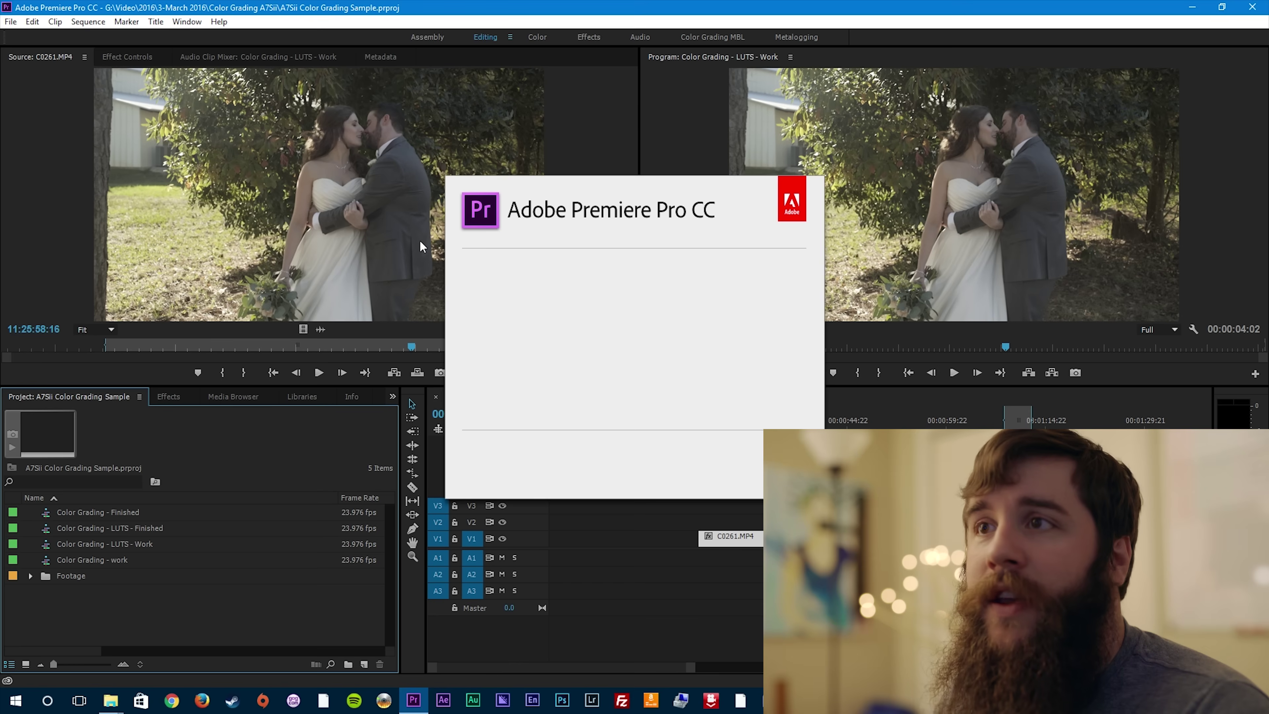
{"action": "left_click", "coordinate": [549, 242]}
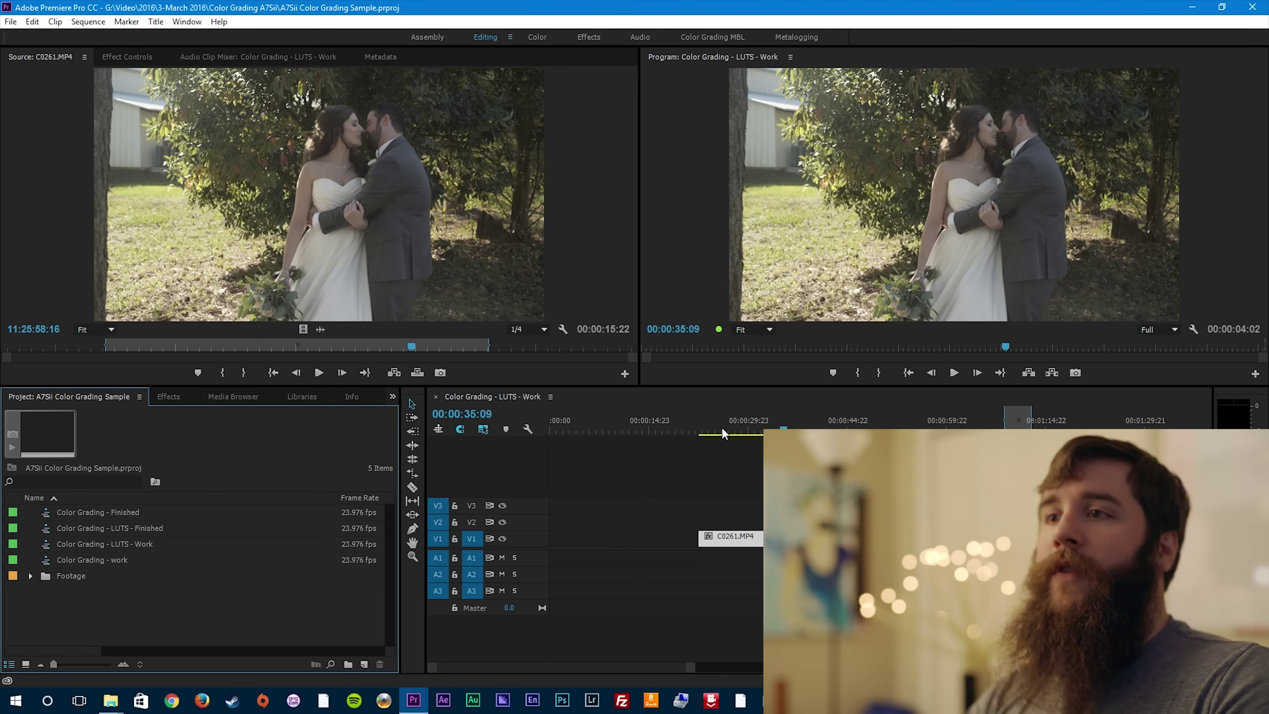
- Position the playhead at 00:00:34:23 on clip C0261.MP4 and switch to the Color workspace
{"action": "left_click_drag", "start_coordinate": [724, 430], "coordinate": [788, 408]}
{"action": "key", "text": "Right"}
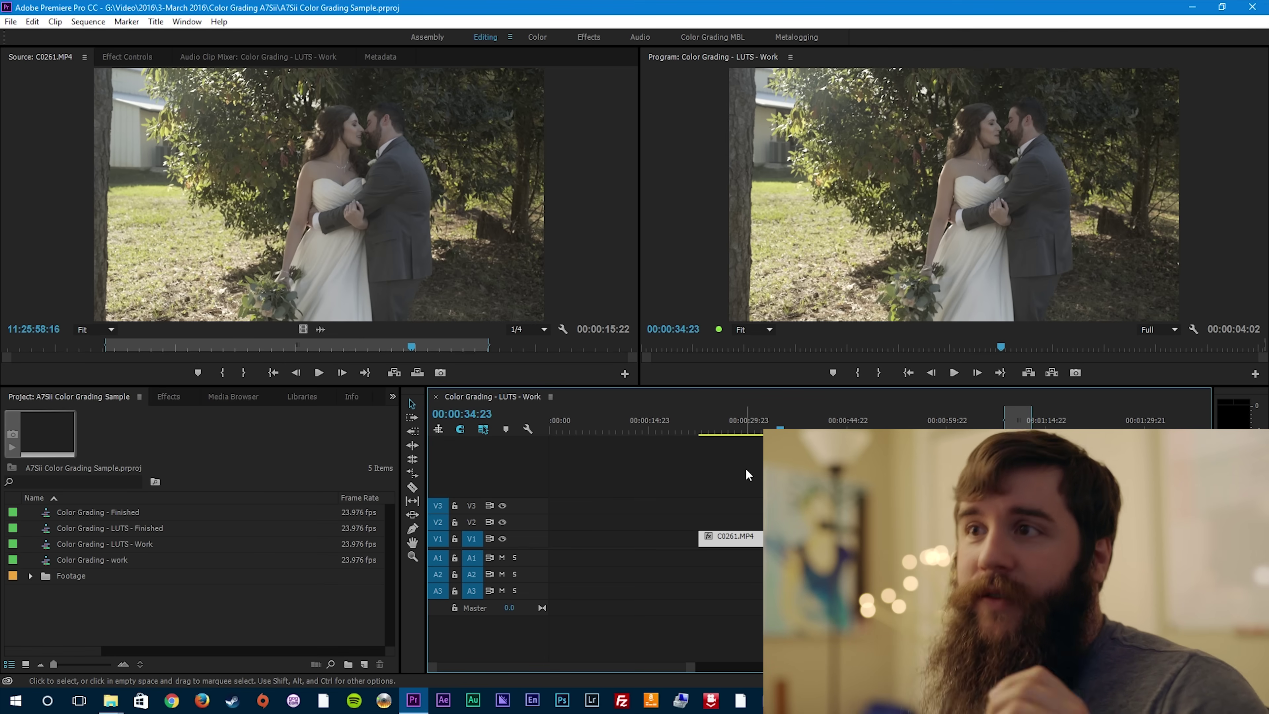
{"action": "left_click", "coordinate": [540, 37]}
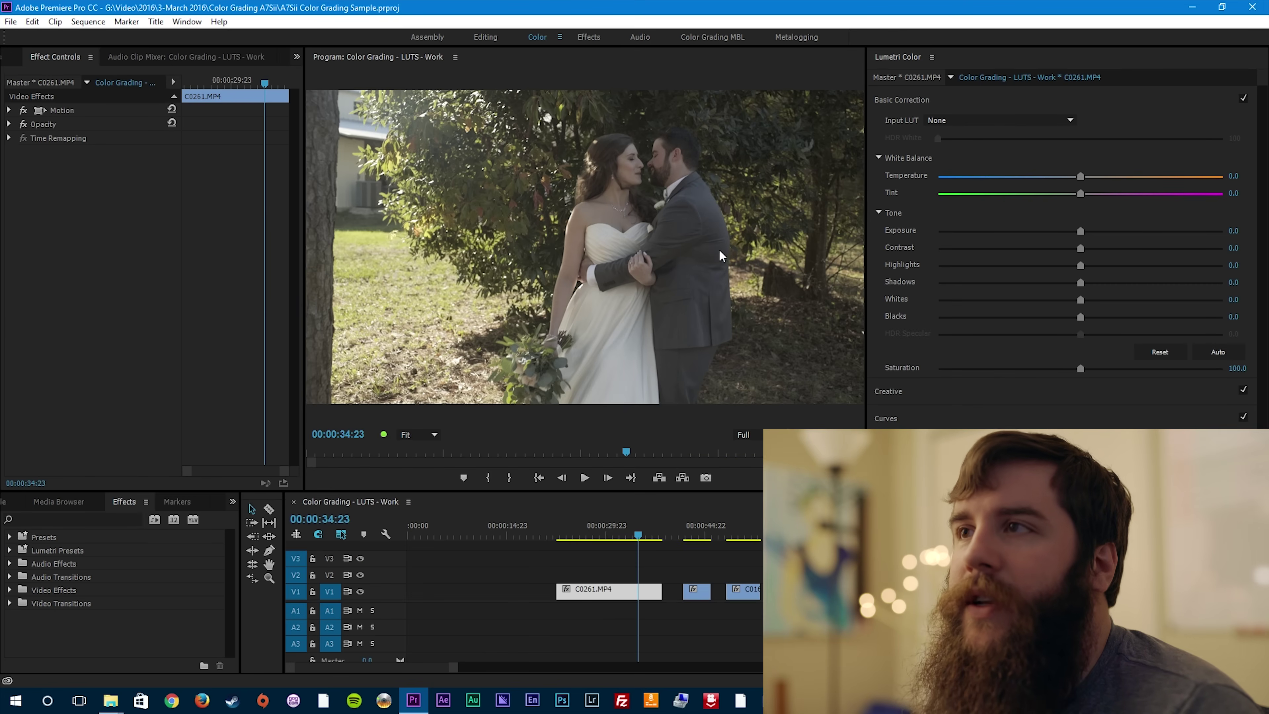
- Collapse the Basic Correction settings and apply the creative look DELUTS CINE4 - Adur to clip C0261.MP4
{"action": "left_click", "coordinate": [904, 99]}
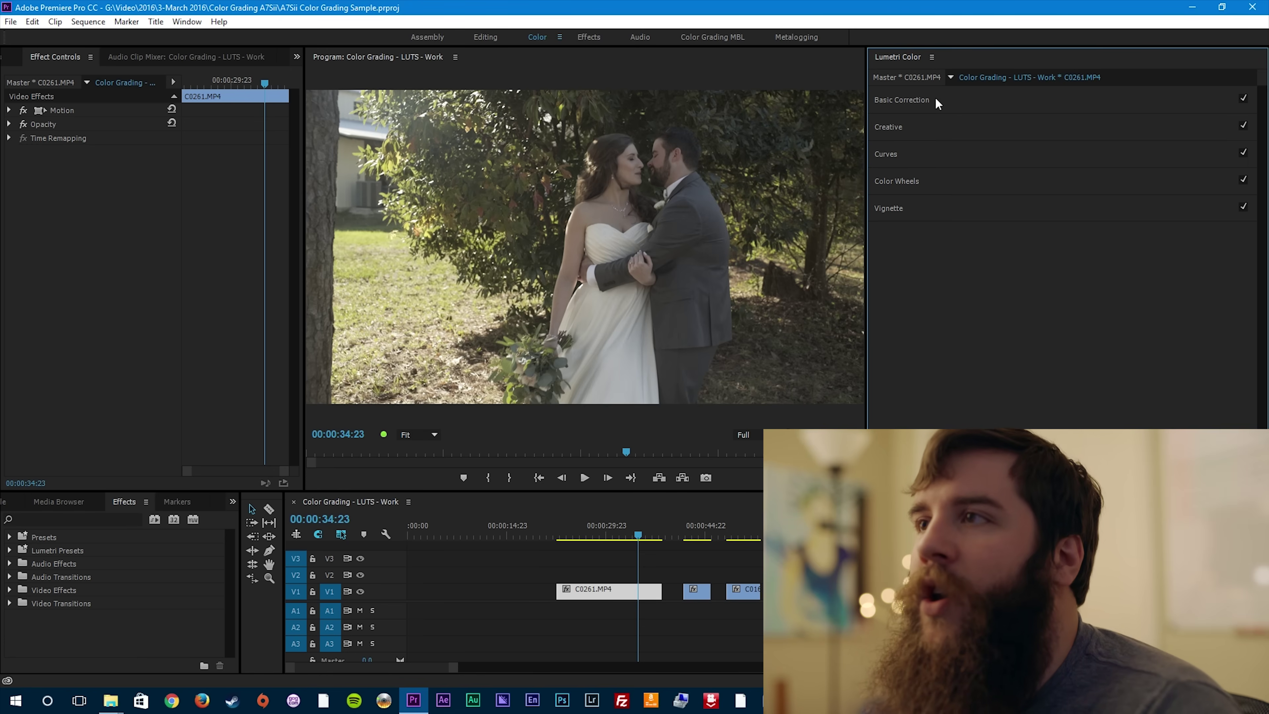
{"action": "left_click", "coordinate": [899, 127]}
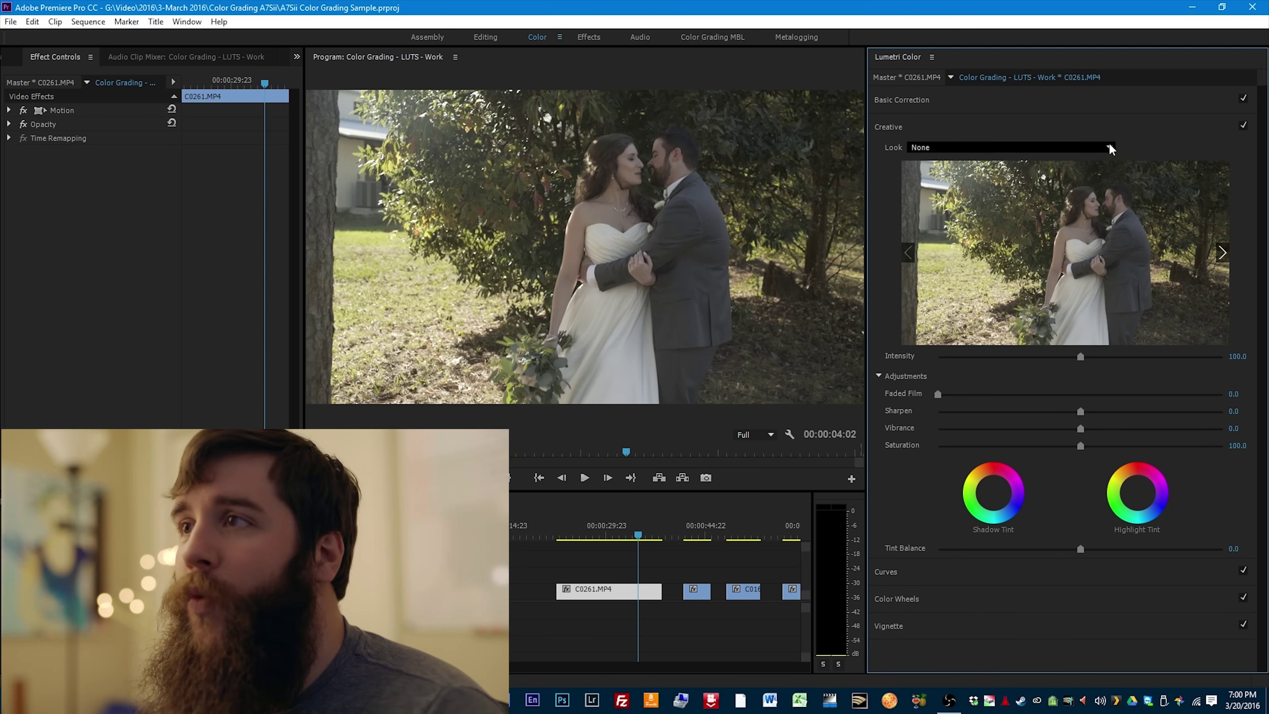
{"action": "left_click", "coordinate": [1110, 146]}
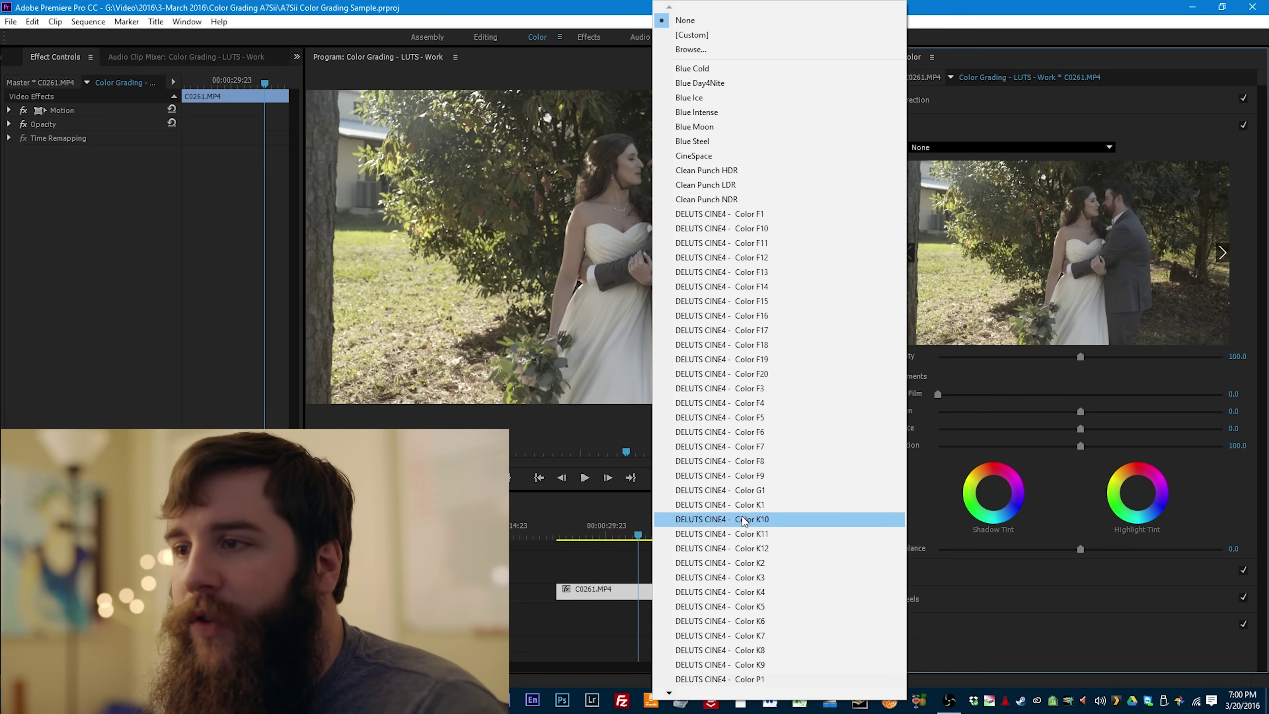
{"action": "mouse_move", "coordinate": [687, 695]}
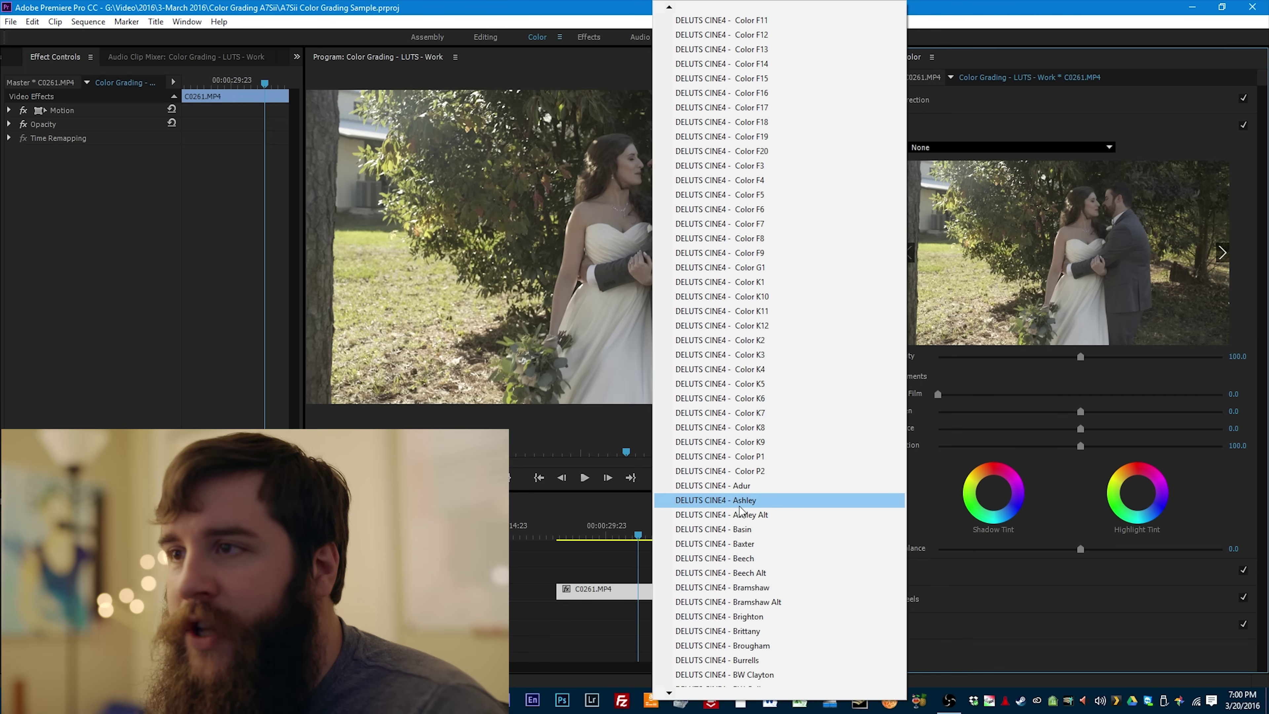
{"action": "left_click", "coordinate": [716, 486]}
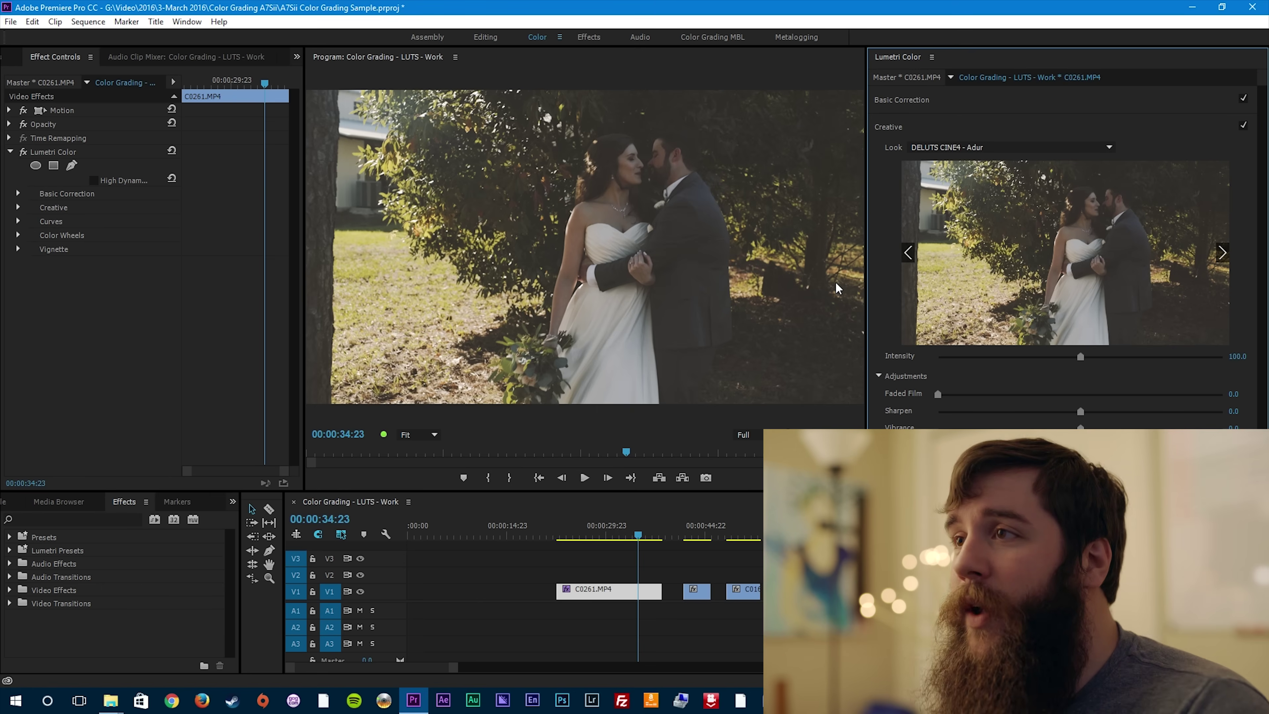
- Browse the look previews, trying DELUTS CINE4 - Bramshaw Alt and DELUTS CINE4 - Brighton on the clip
{"action": "left_click", "coordinate": [1222, 254]}
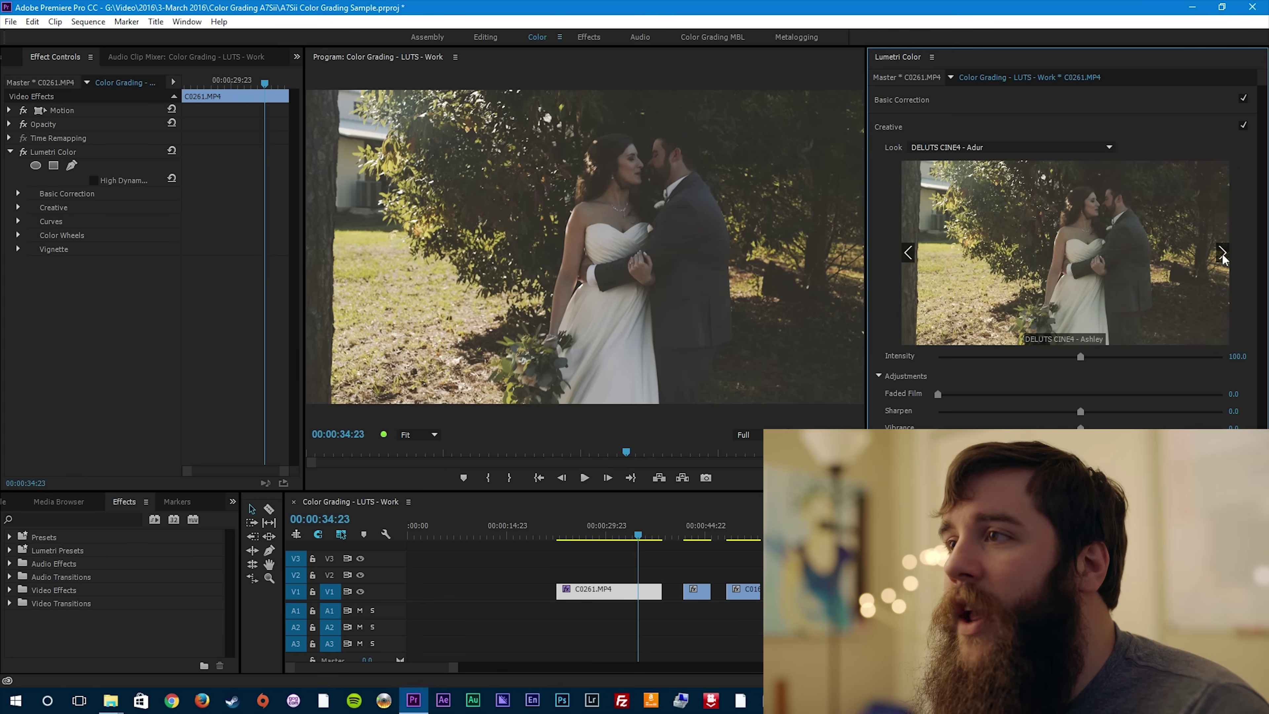
{"action": "left_click", "coordinate": [1222, 255]}
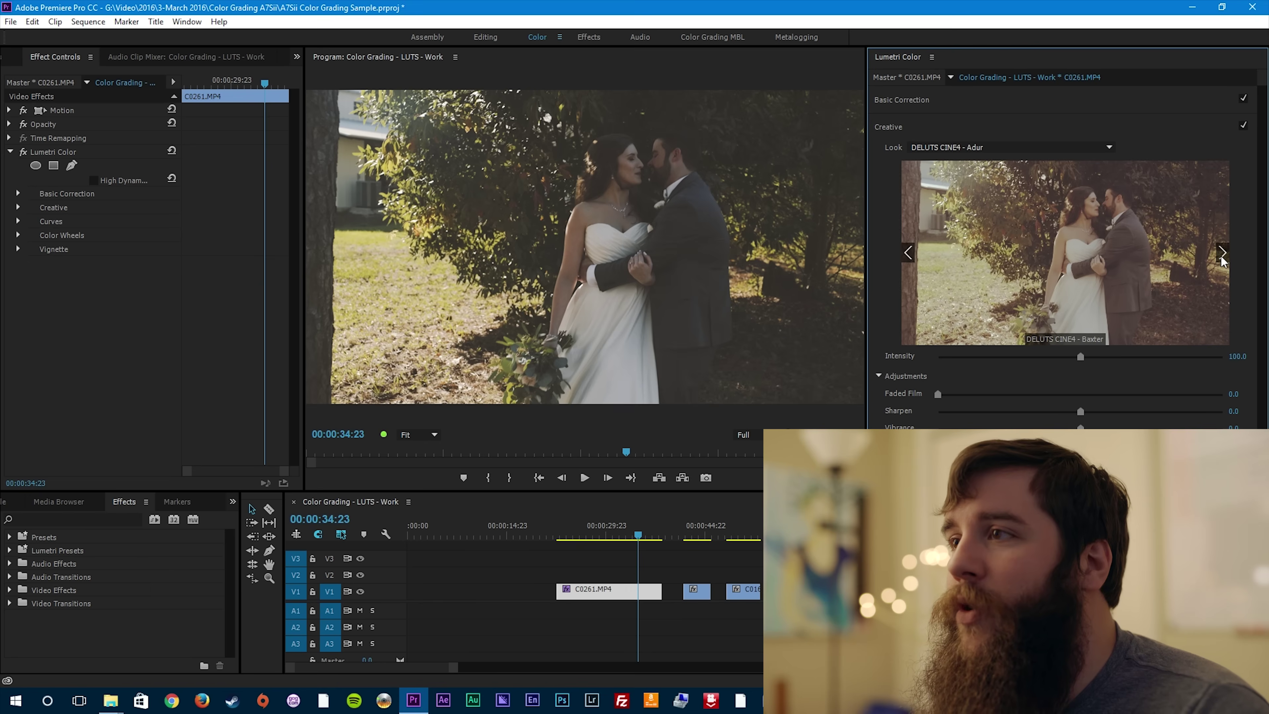
{"action": "left_click", "coordinate": [1222, 254]}
{"action": "left_click", "coordinate": [1223, 254]}
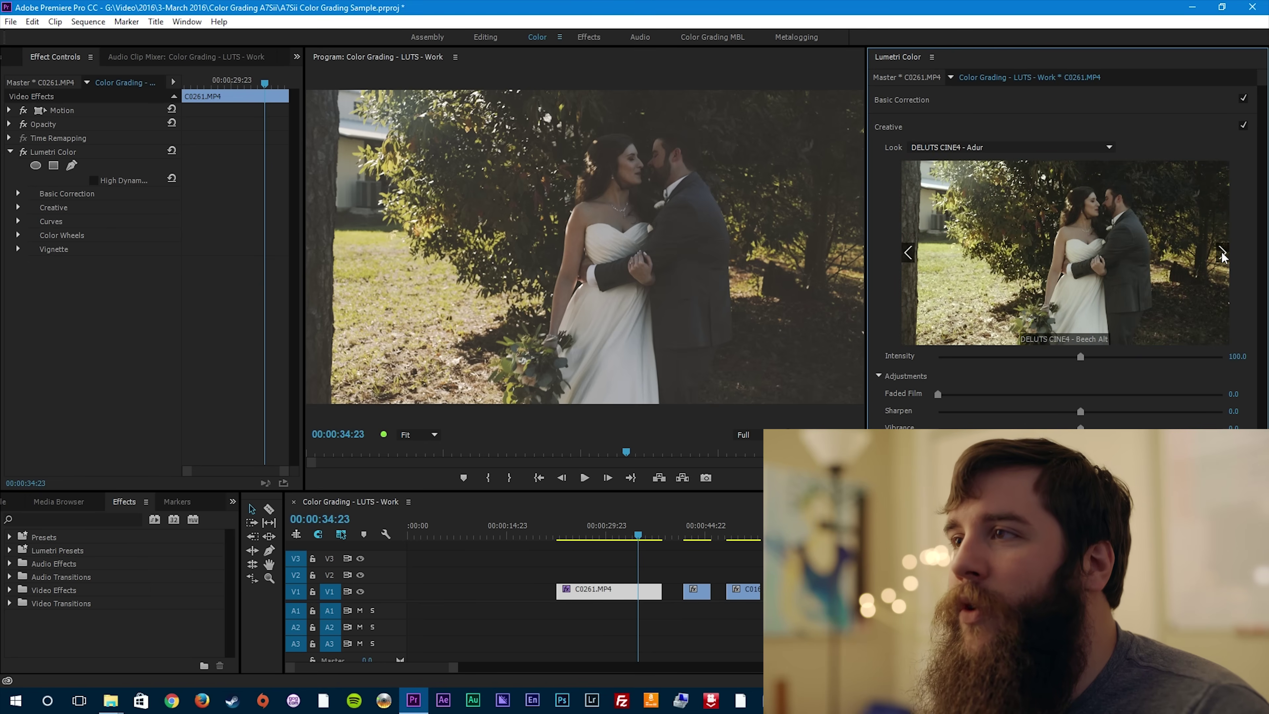
{"action": "left_click", "coordinate": [1222, 254]}
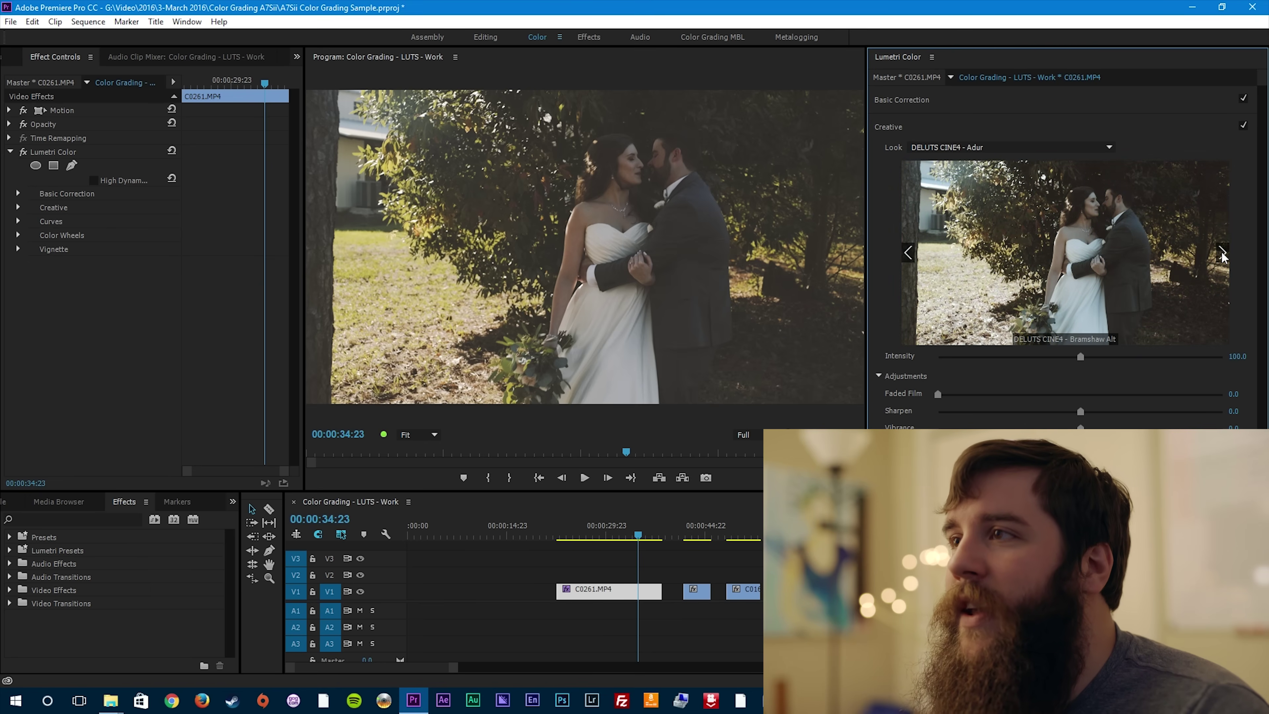
{"action": "left_click", "coordinate": [1089, 267]}
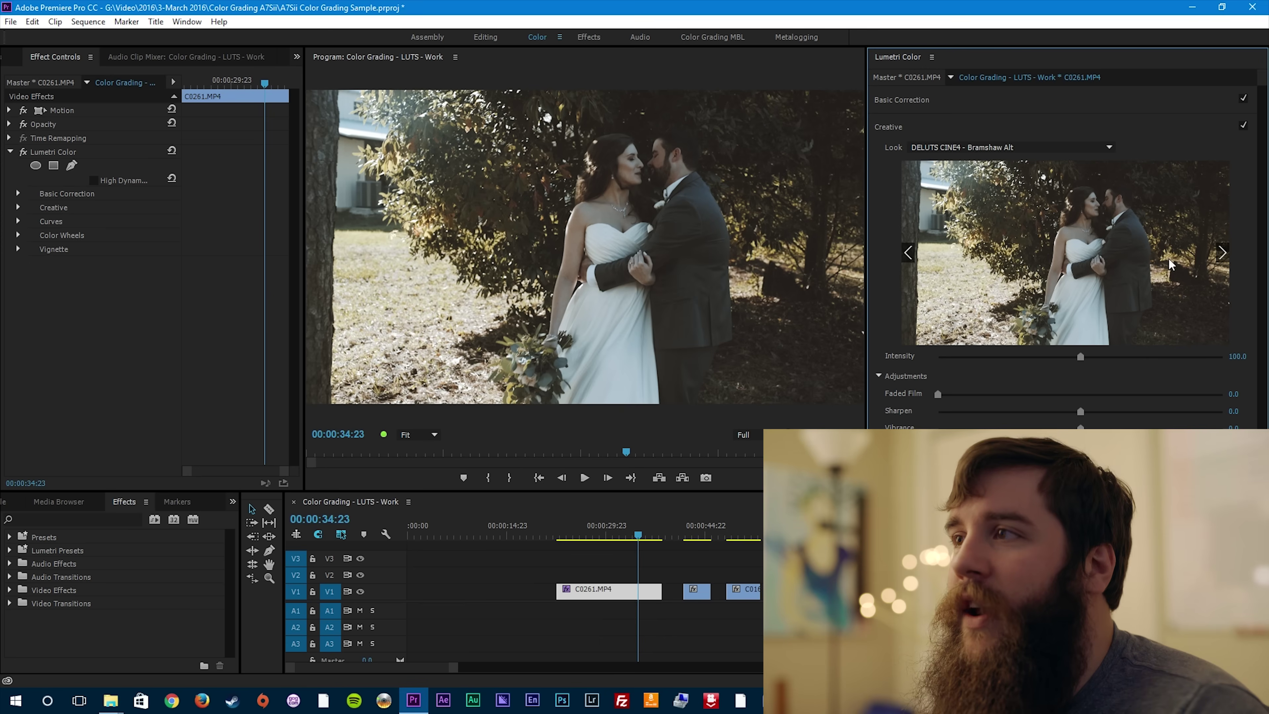
{"action": "left_click", "coordinate": [1224, 260]}
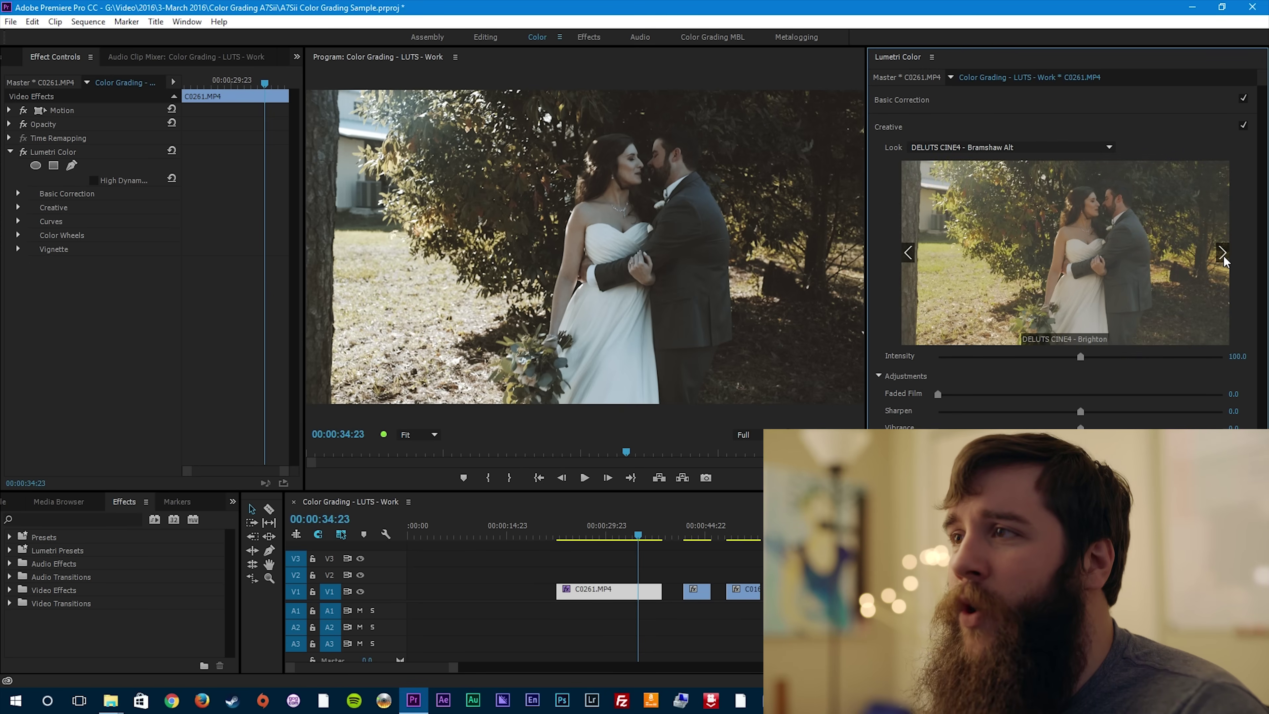
{"action": "left_click", "coordinate": [1102, 267]}
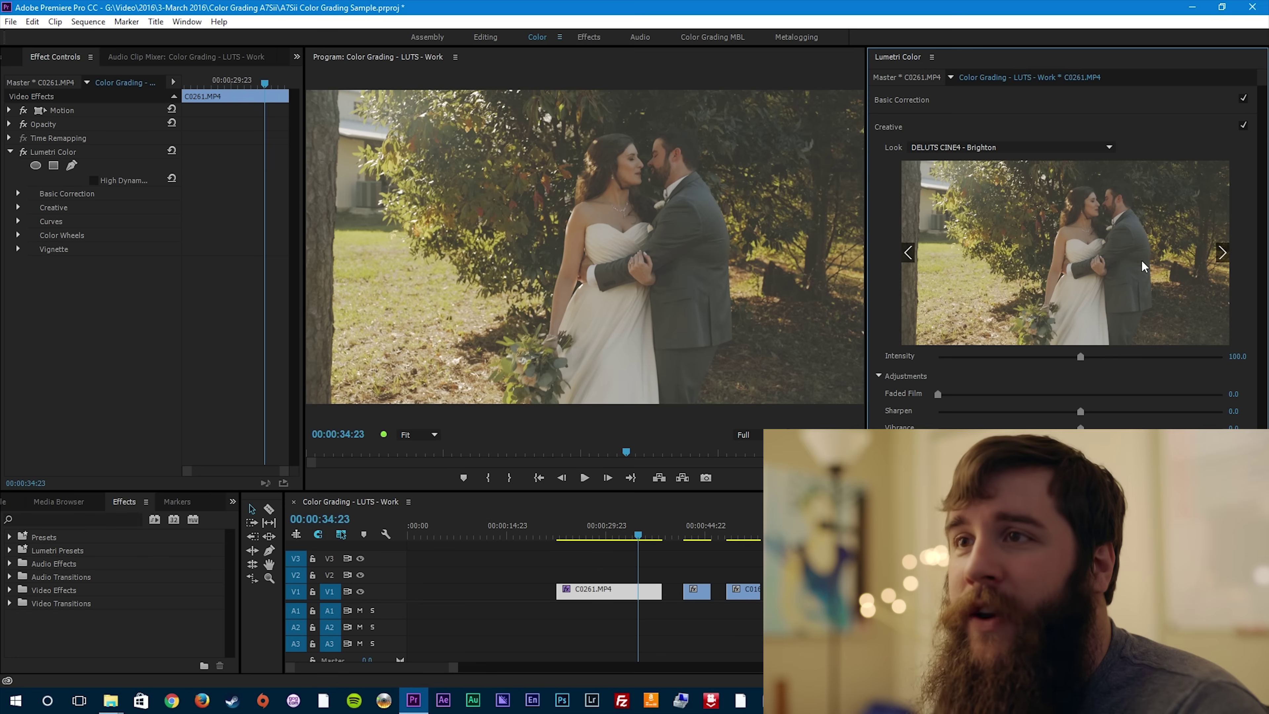
- Browse further through the look previews and try the black-and-white look DELUTS CINE4 - BW Lucerne
{"action": "left_click", "coordinate": [1221, 254]}
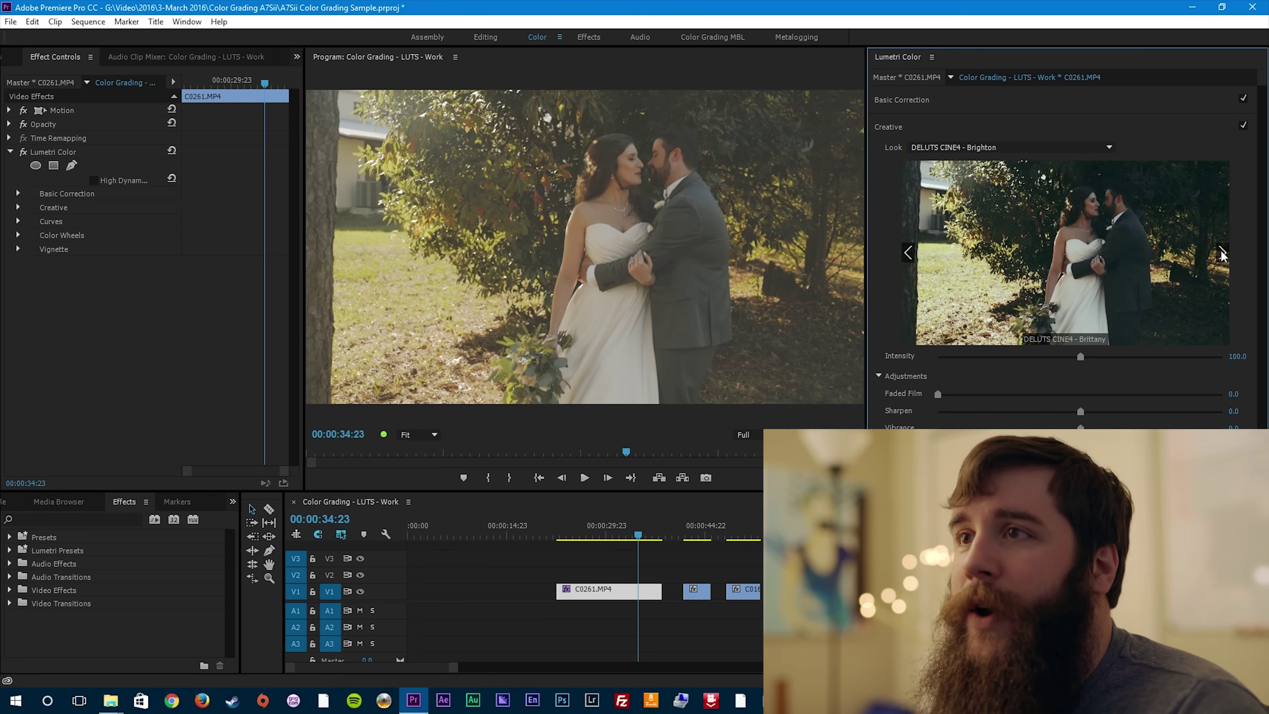
{"action": "left_click", "coordinate": [1221, 253]}
{"action": "left_click", "coordinate": [1222, 253]}
{"action": "left_click", "coordinate": [1221, 254]}
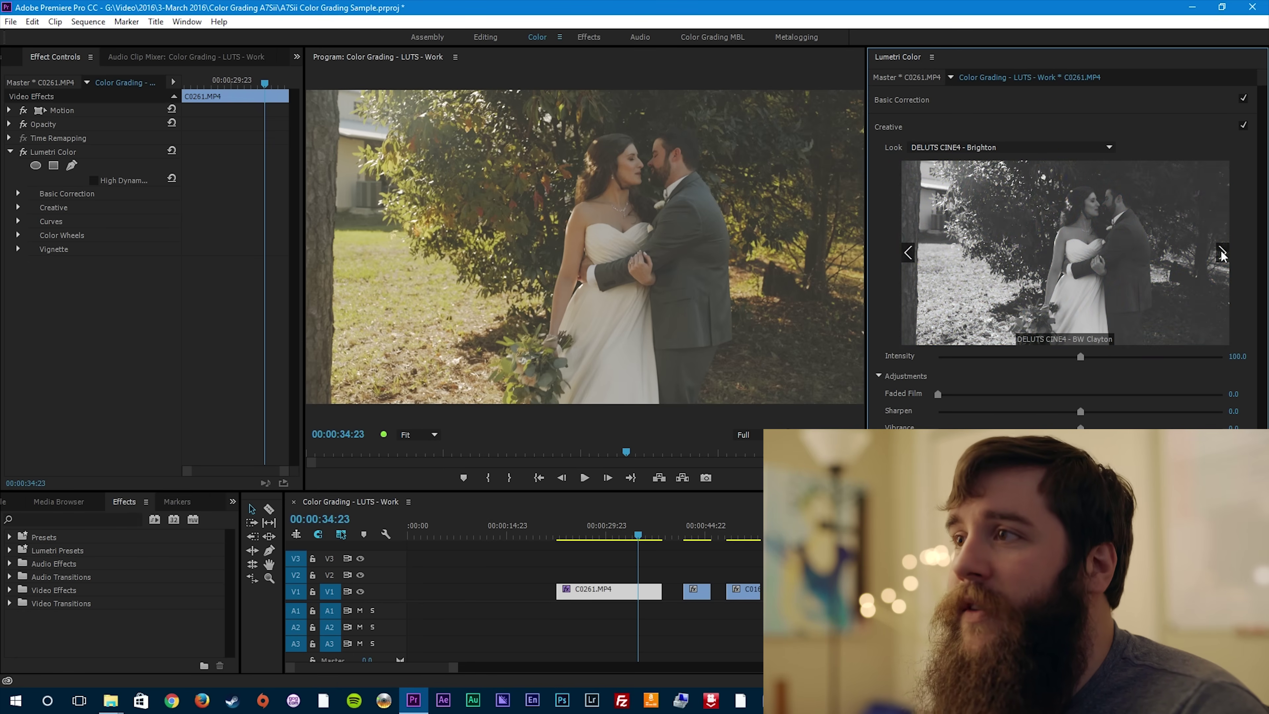
{"action": "left_click", "coordinate": [1222, 254]}
{"action": "left_click", "coordinate": [1222, 253]}
{"action": "left_click", "coordinate": [1222, 254]}
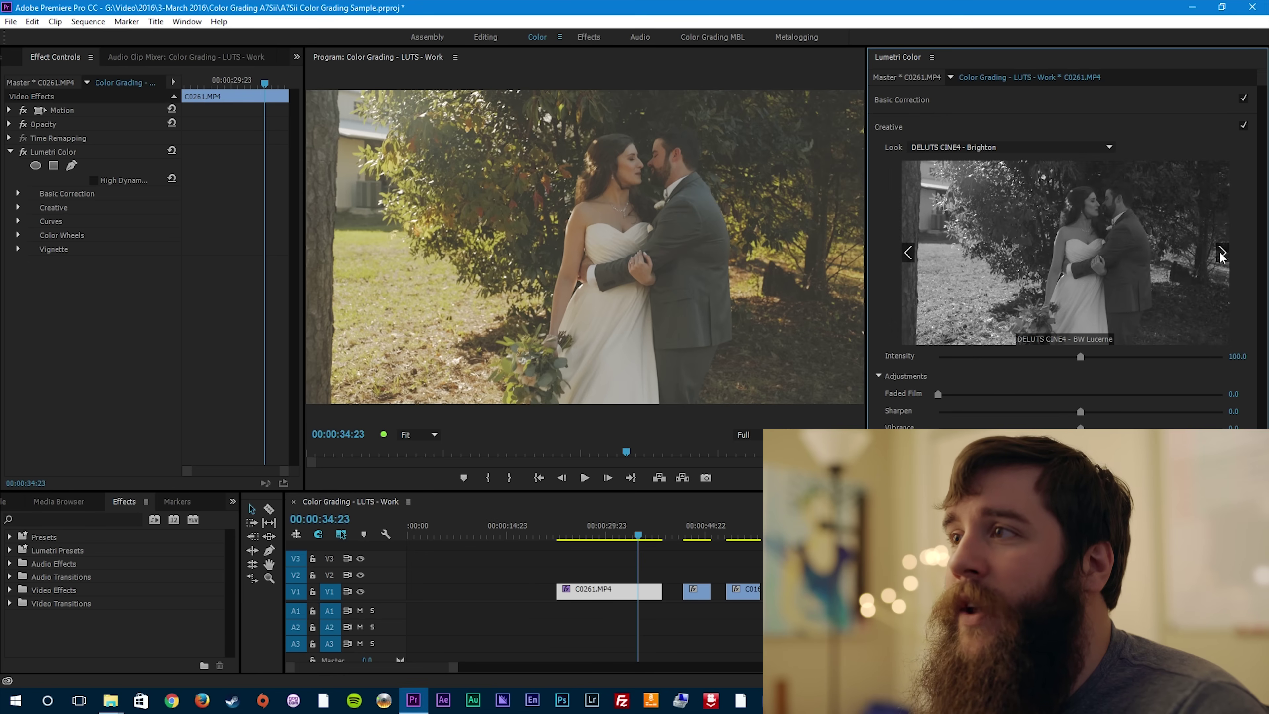
{"action": "left_click", "coordinate": [1177, 264]}
- Preview the looks following BW Lucerne and try DELUTS CINE4 - Cadnam on the clip
{"action": "left_click", "coordinate": [1222, 254]}
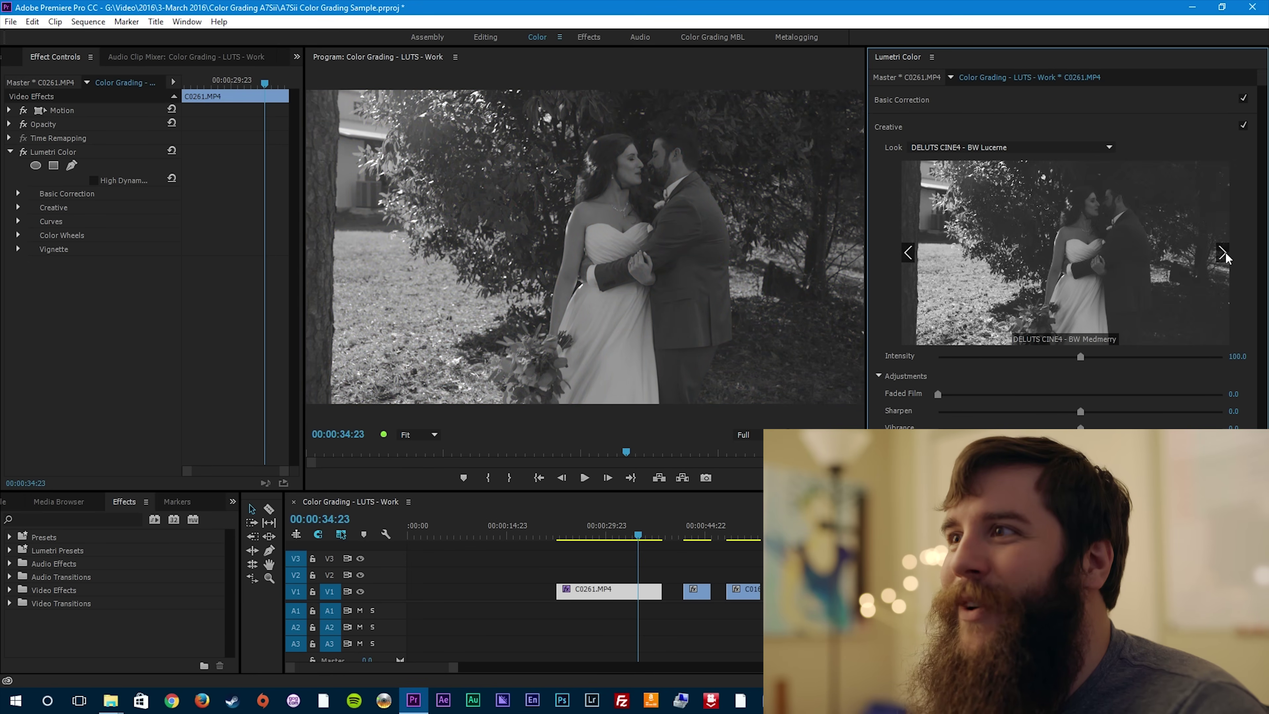
{"action": "left_click", "coordinate": [1223, 253]}
{"action": "left_click", "coordinate": [1223, 253]}
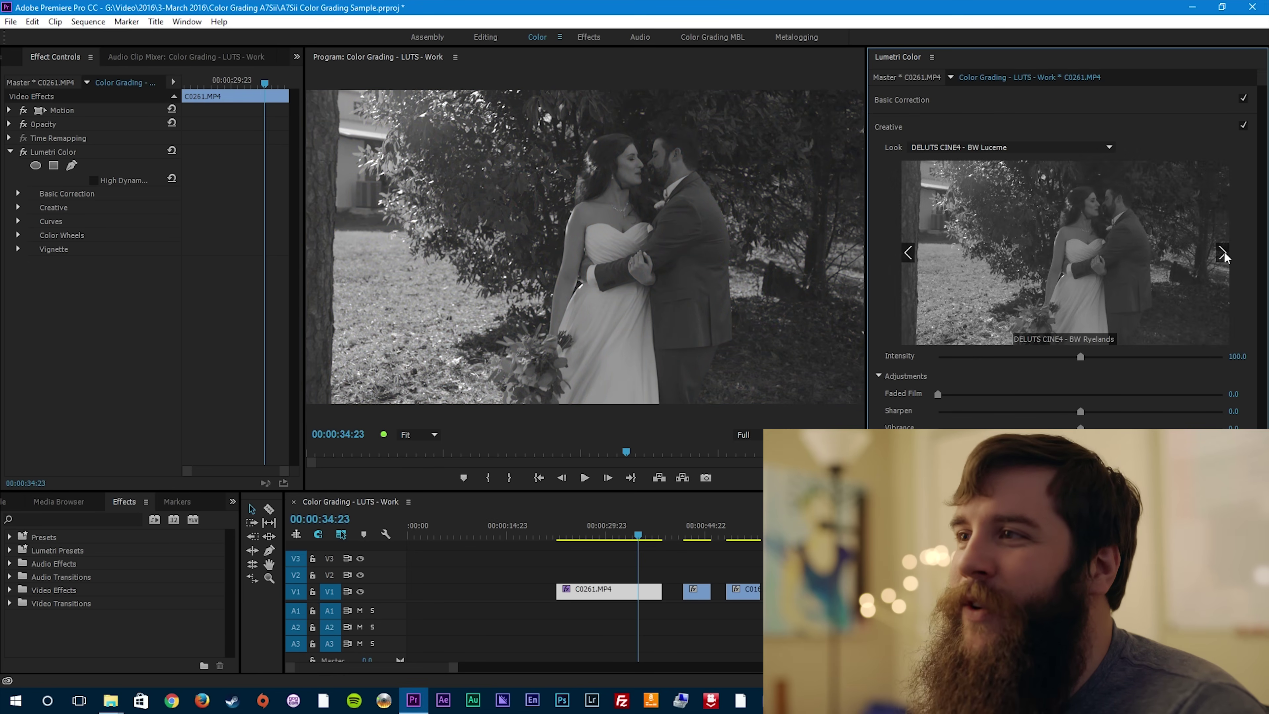
{"action": "left_click", "coordinate": [1222, 254]}
{"action": "left_click", "coordinate": [1223, 253]}
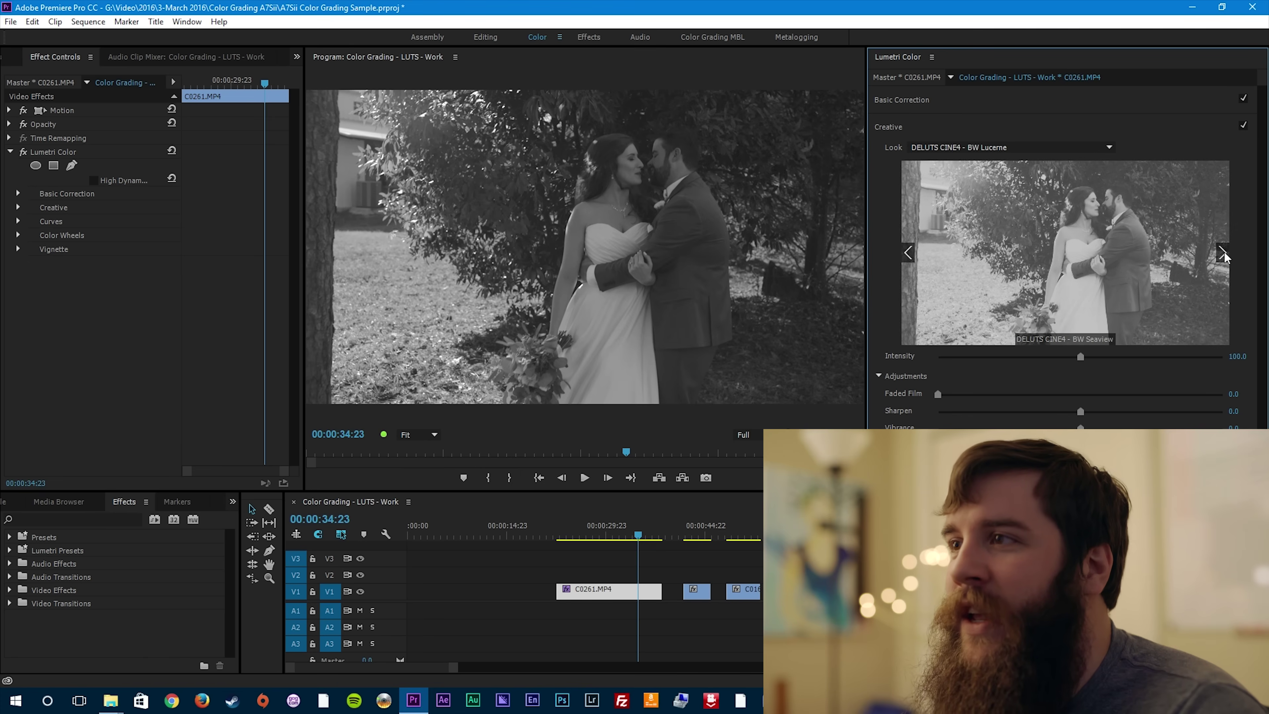
{"action": "left_click", "coordinate": [1224, 253]}
{"action": "left_click", "coordinate": [1223, 253]}
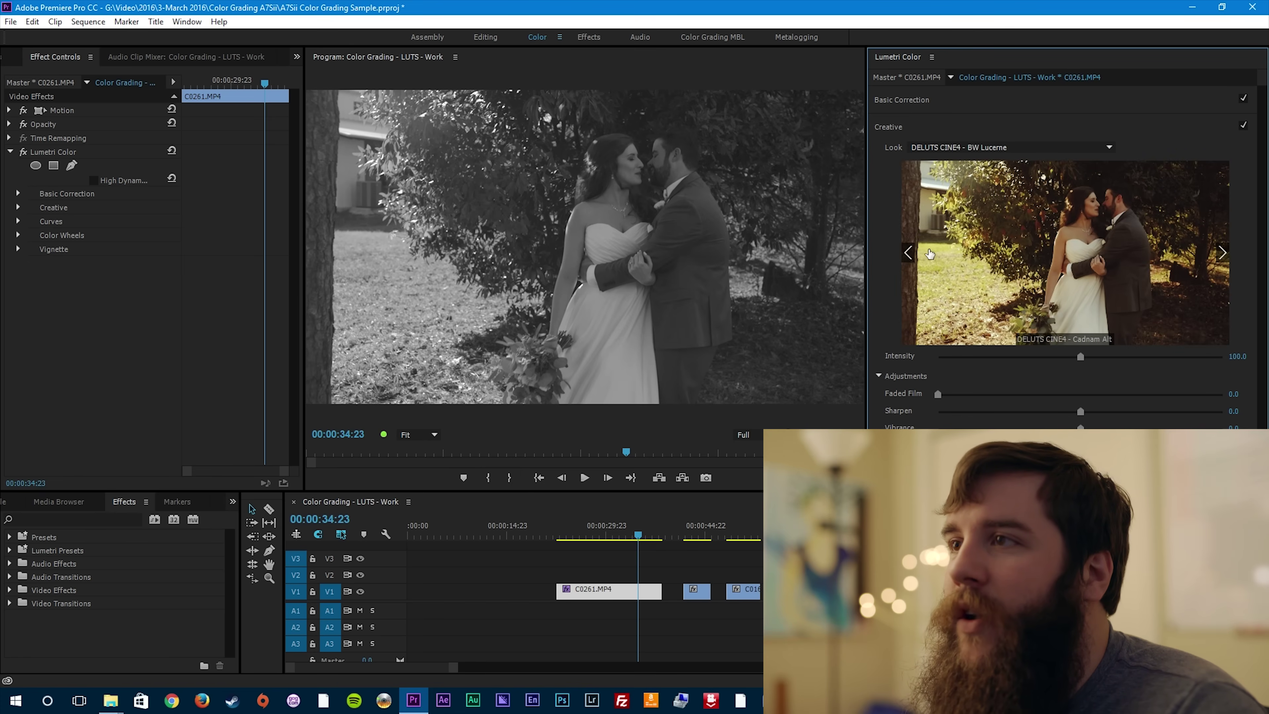
{"action": "left_click", "coordinate": [1052, 265]}
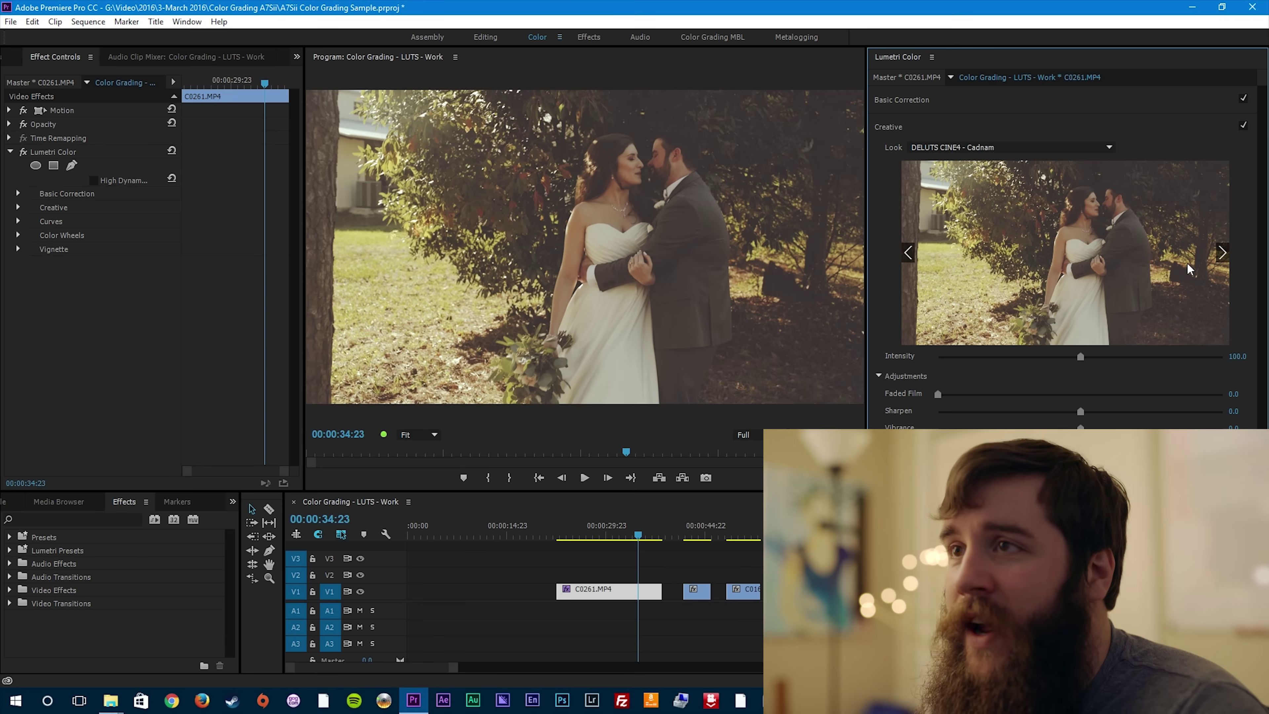
- Apply the look DELUTS CINE4 - Cadnam Alt and reduce its intensity to about 70
{"action": "left_click", "coordinate": [1222, 254]}
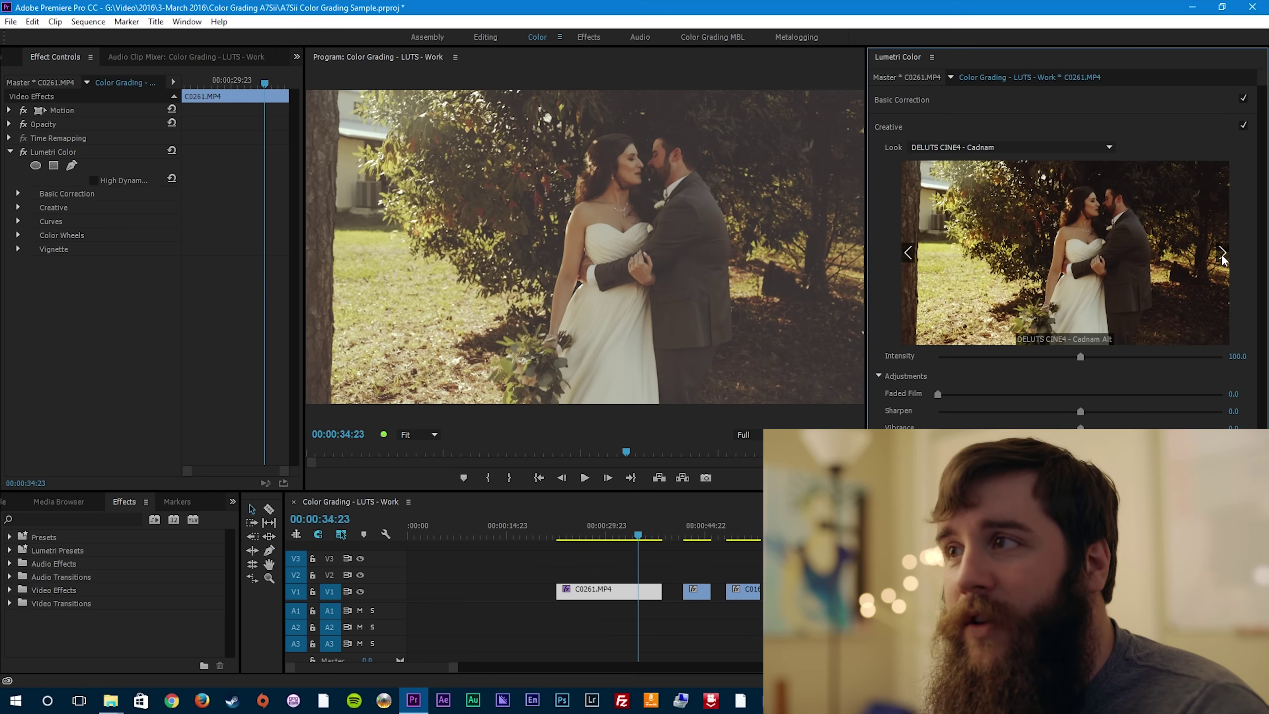
{"action": "left_click", "coordinate": [1076, 278]}
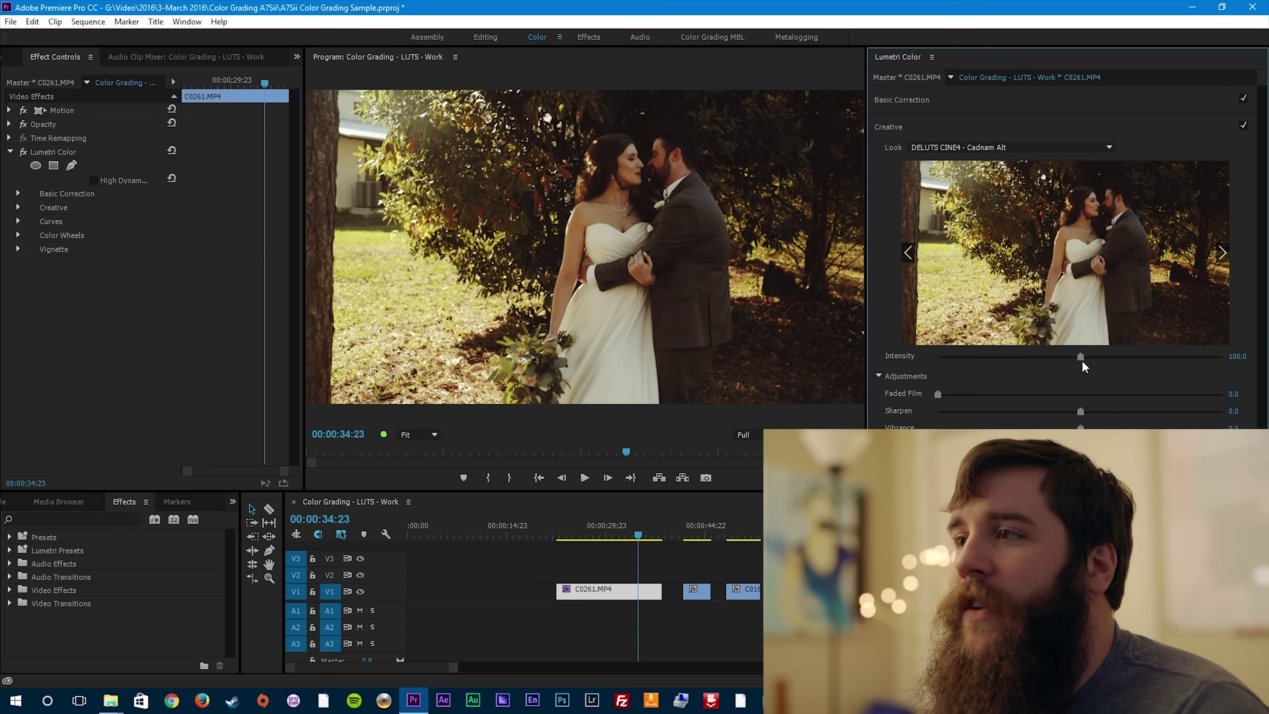
{"action": "left_click_drag", "start_coordinate": [1081, 357], "coordinate": [1035, 357]}
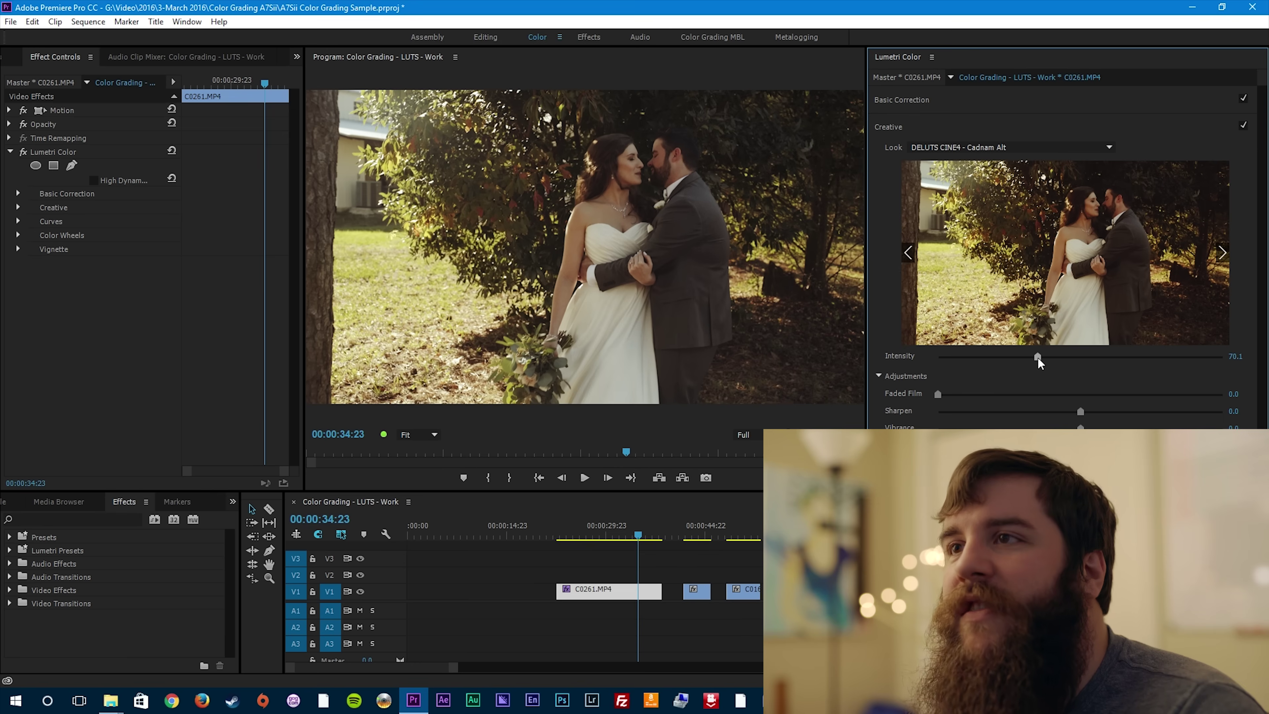
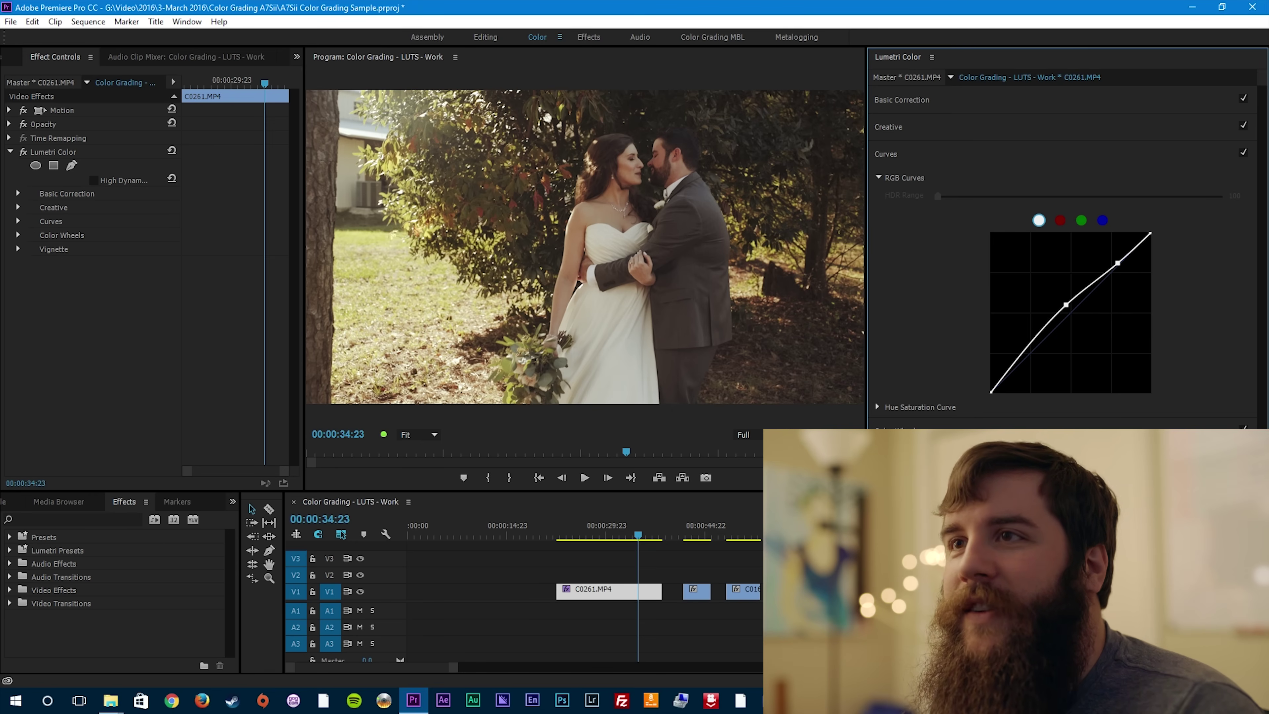
- Shift the midtones slightly toward warm orange-yellow with the Lumetri color wheels
{"action": "left_click", "coordinate": [969, 429]}
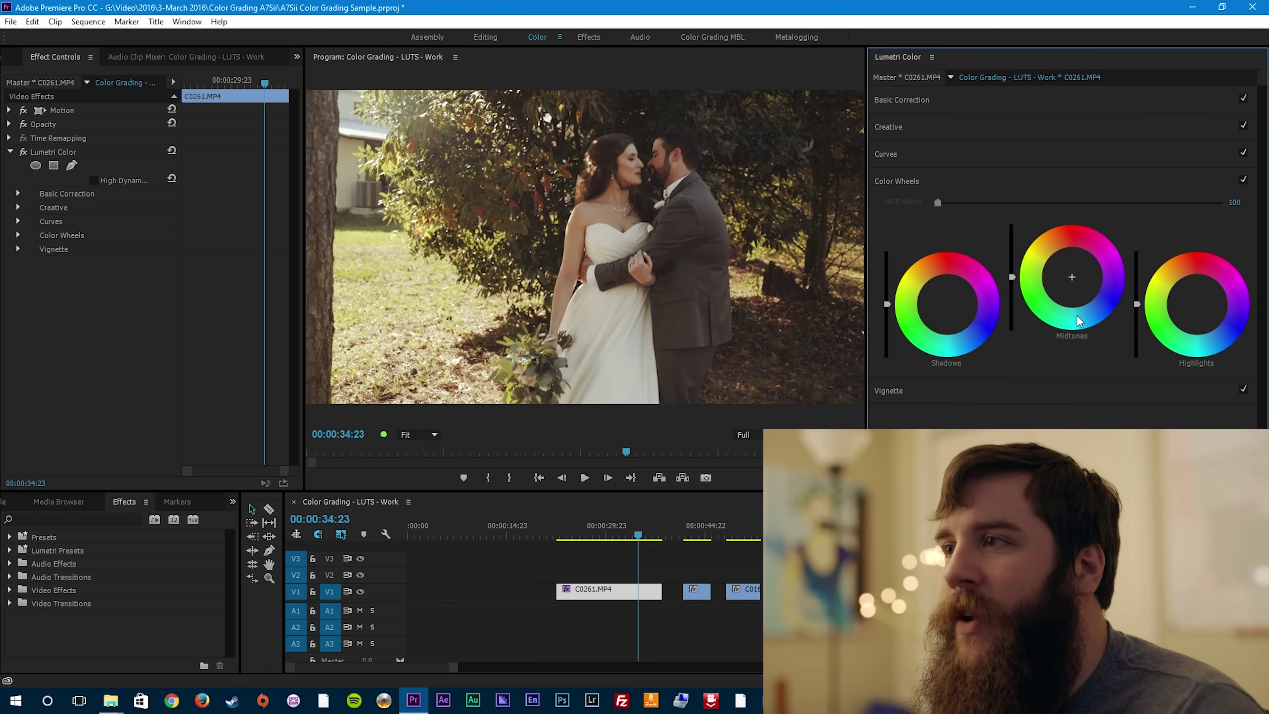
{"action": "left_click", "coordinate": [1071, 275]}
{"action": "left_click_drag", "start_coordinate": [1071, 276], "coordinate": [1070, 273]}
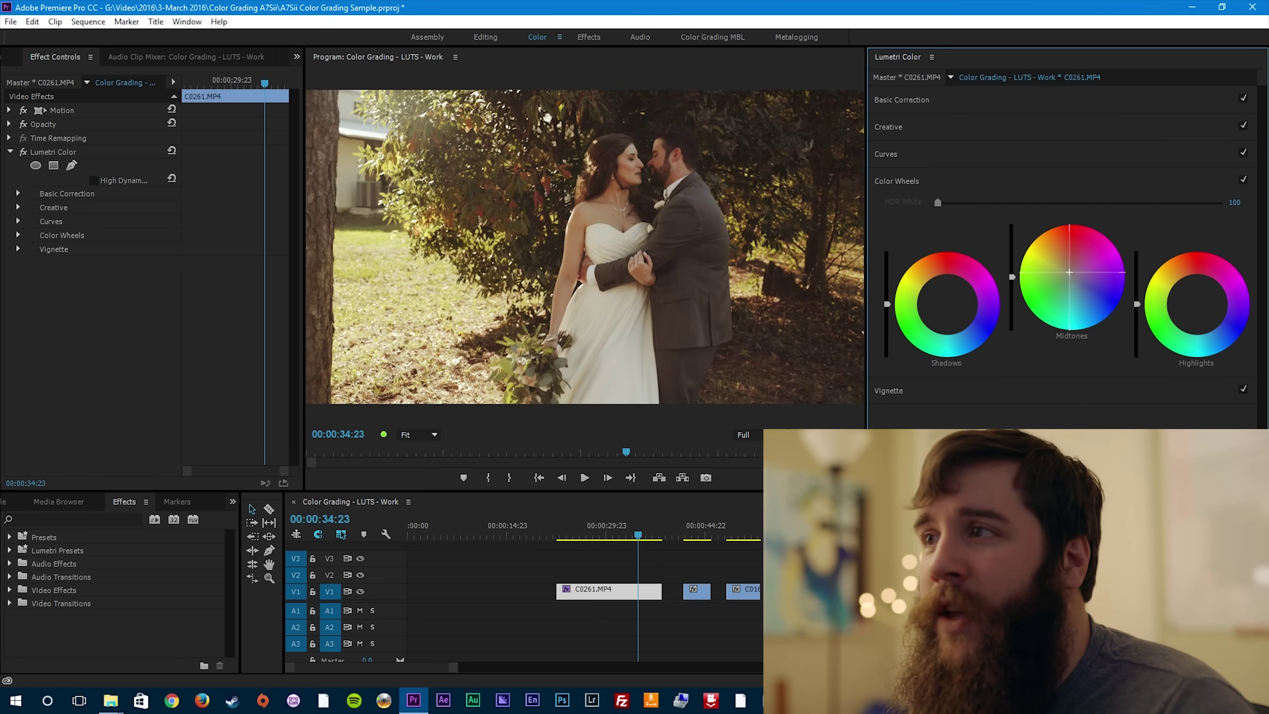
{"action": "left_click_drag", "start_coordinate": [1069, 273], "coordinate": [1065, 270]}
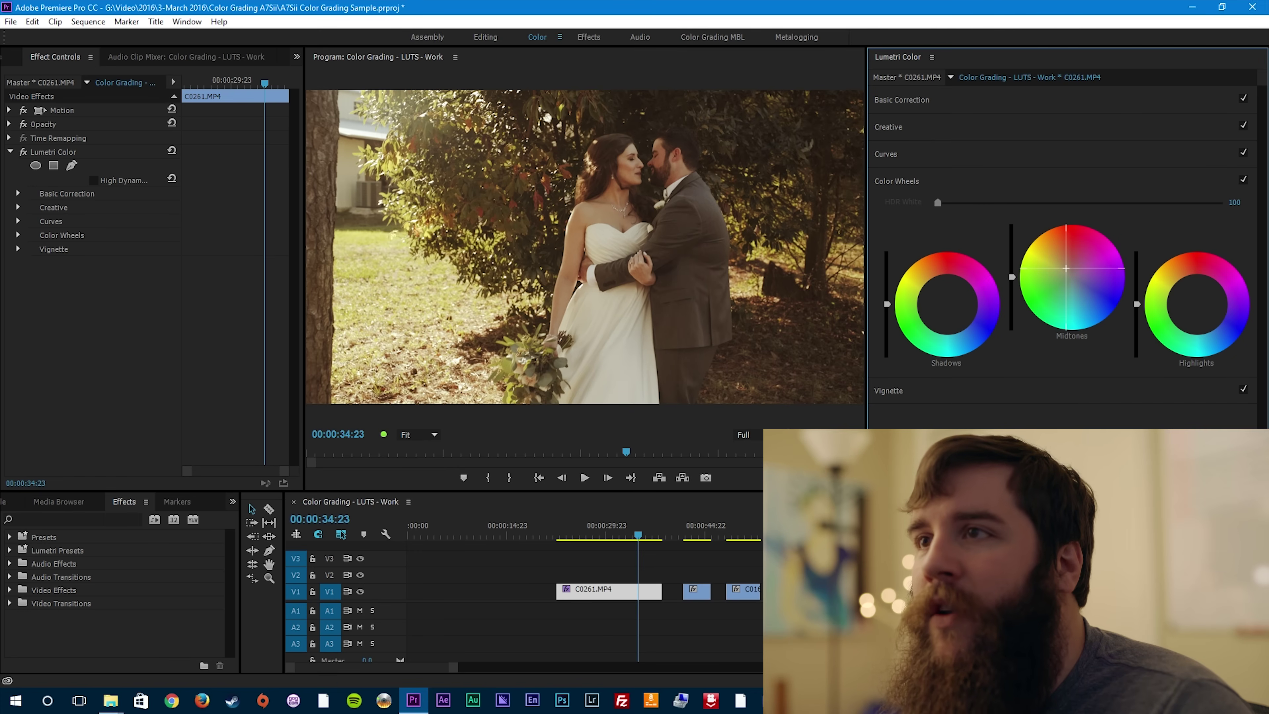
{"action": "left_click_drag", "start_coordinate": [1067, 269], "coordinate": [1068, 270]}
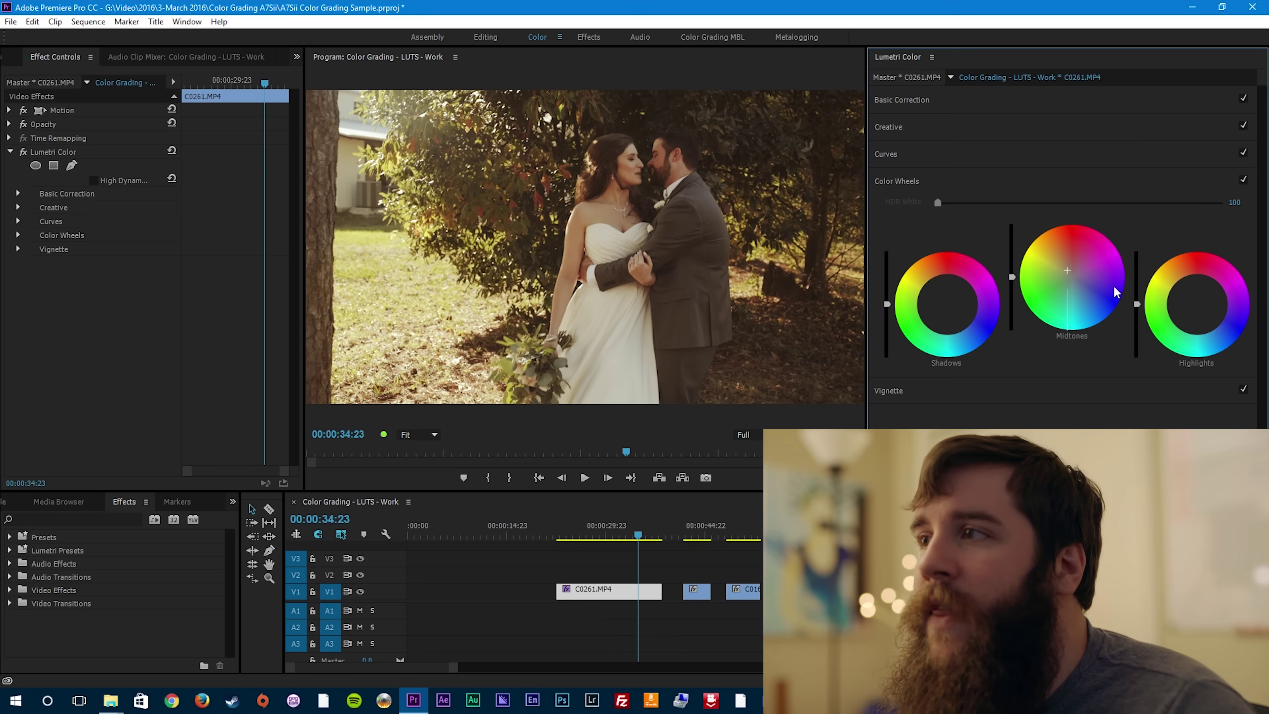
- Shift the highlights slightly toward warm orange-yellow and the shadows very slightly toward blue
{"action": "left_click_drag", "start_coordinate": [1197, 303], "coordinate": [1192, 300]}
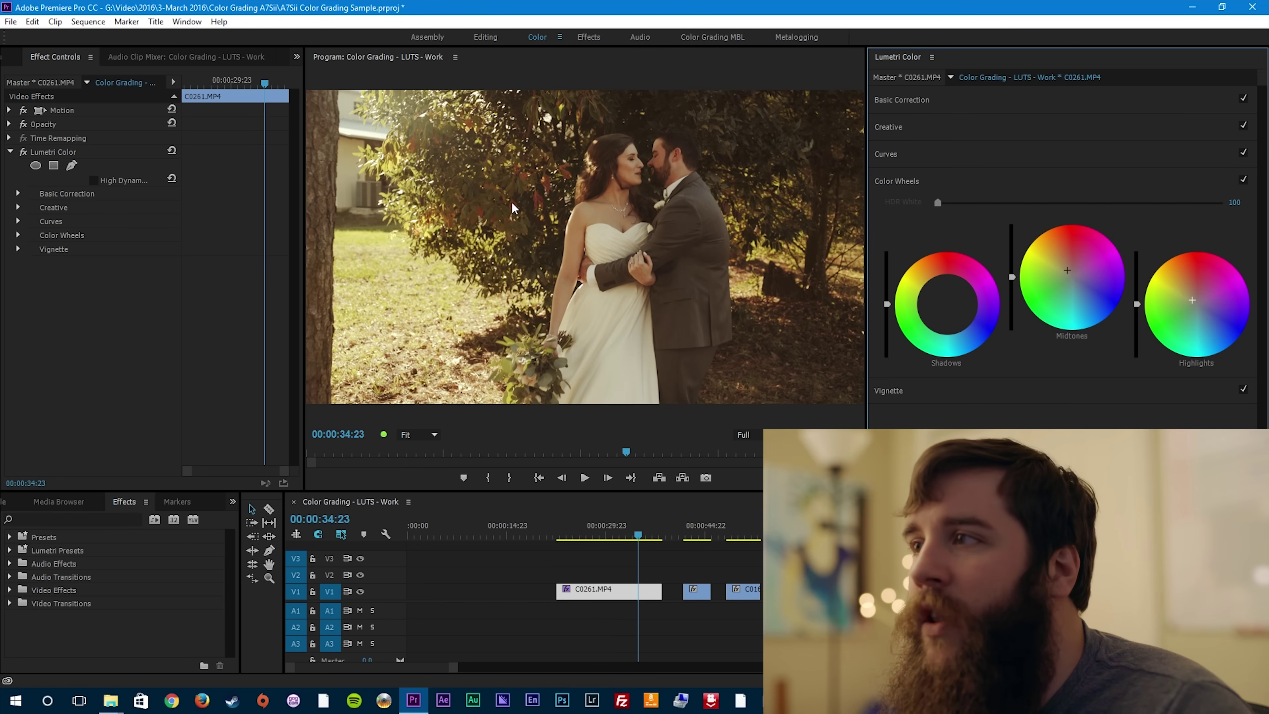
{"action": "left_click_drag", "start_coordinate": [1193, 300], "coordinate": [1193, 299]}
{"action": "left_click_drag", "start_coordinate": [949, 306], "coordinate": [949, 307]}
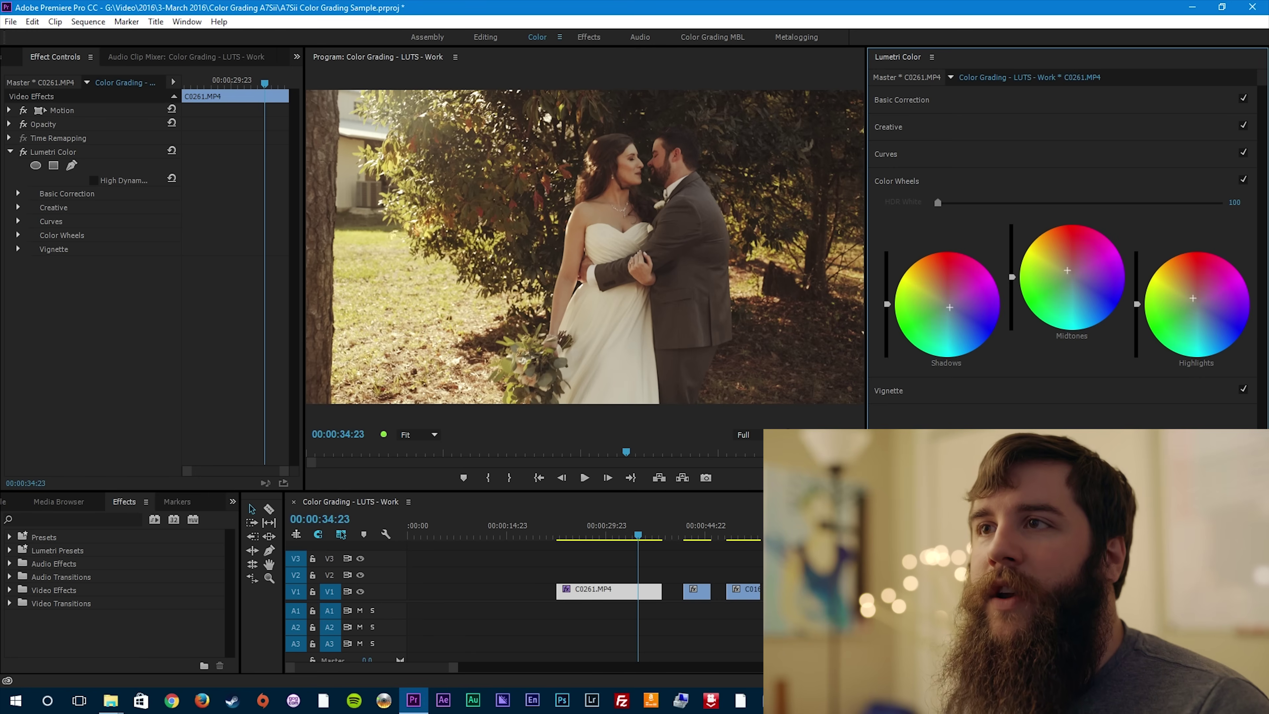
- Compare C0261.MP4 before and after grading by toggling the Lumetri Color effect off and back on
{"action": "left_click", "coordinate": [30, 154]}
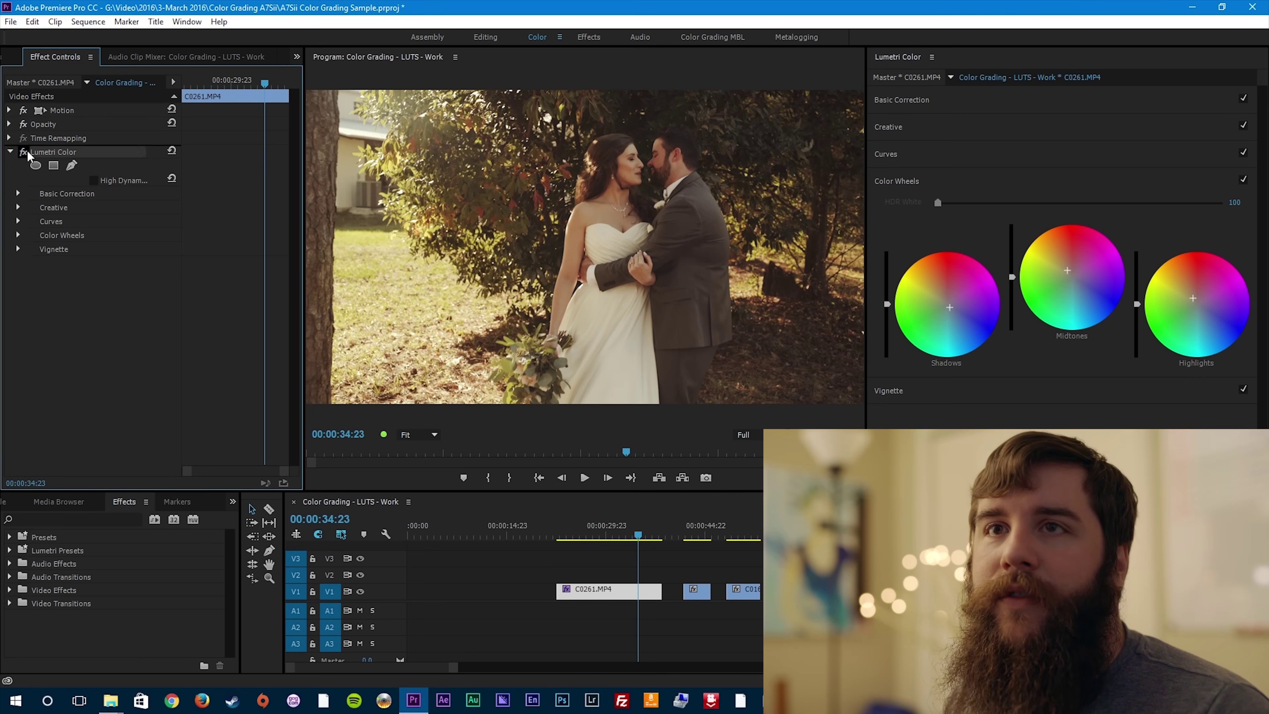
{"action": "left_click", "coordinate": [24, 153]}
{"action": "left_click", "coordinate": [23, 153]}
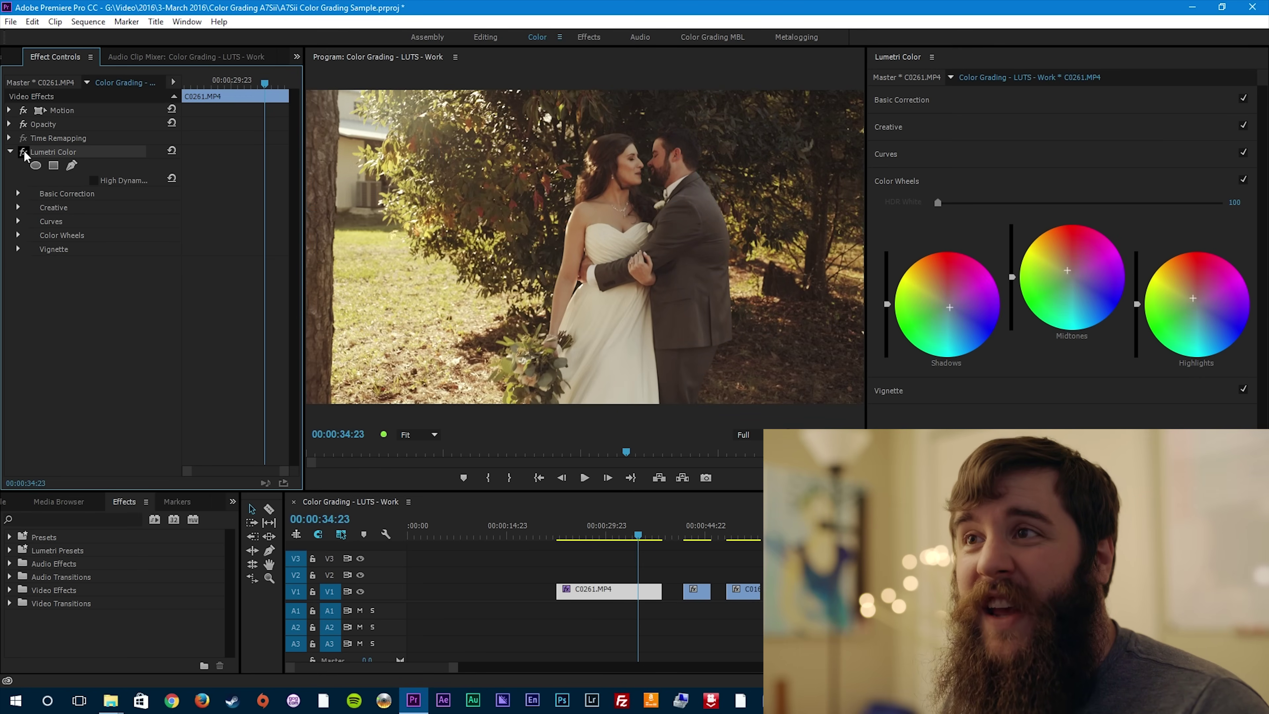
{"action": "left_click", "coordinate": [24, 152]}
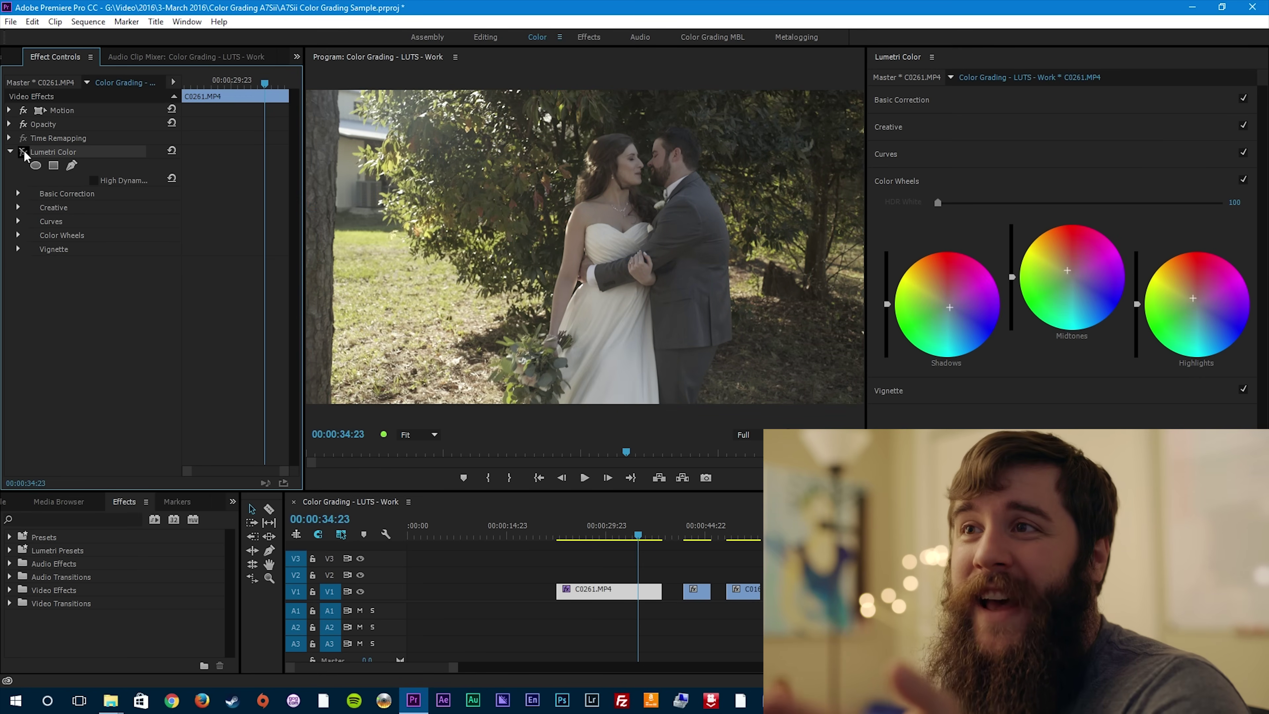
{"action": "left_click", "coordinate": [24, 152]}
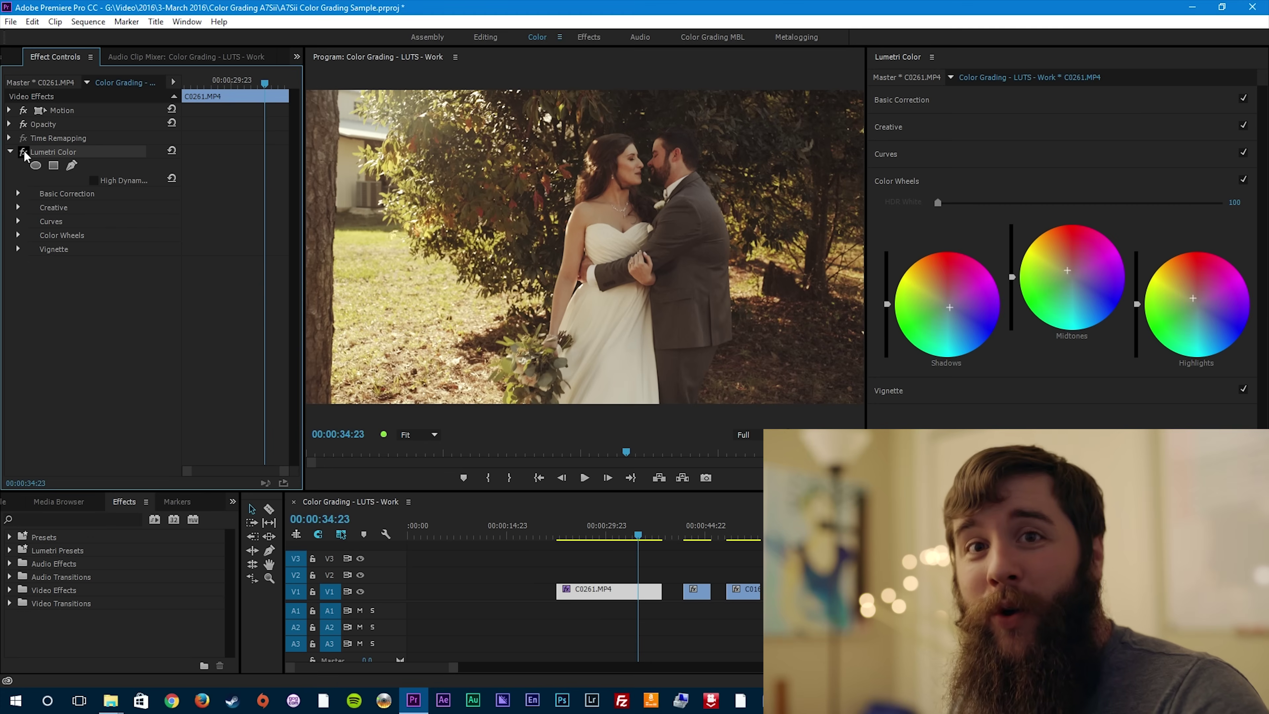
- Copy the Lumetri Color effect from C0261.MP4 and paste it onto the following clip, C0267.MP4
{"action": "scroll", "coordinate": [582, 549], "scroll_direction": "right", "scroll_amount": 2}
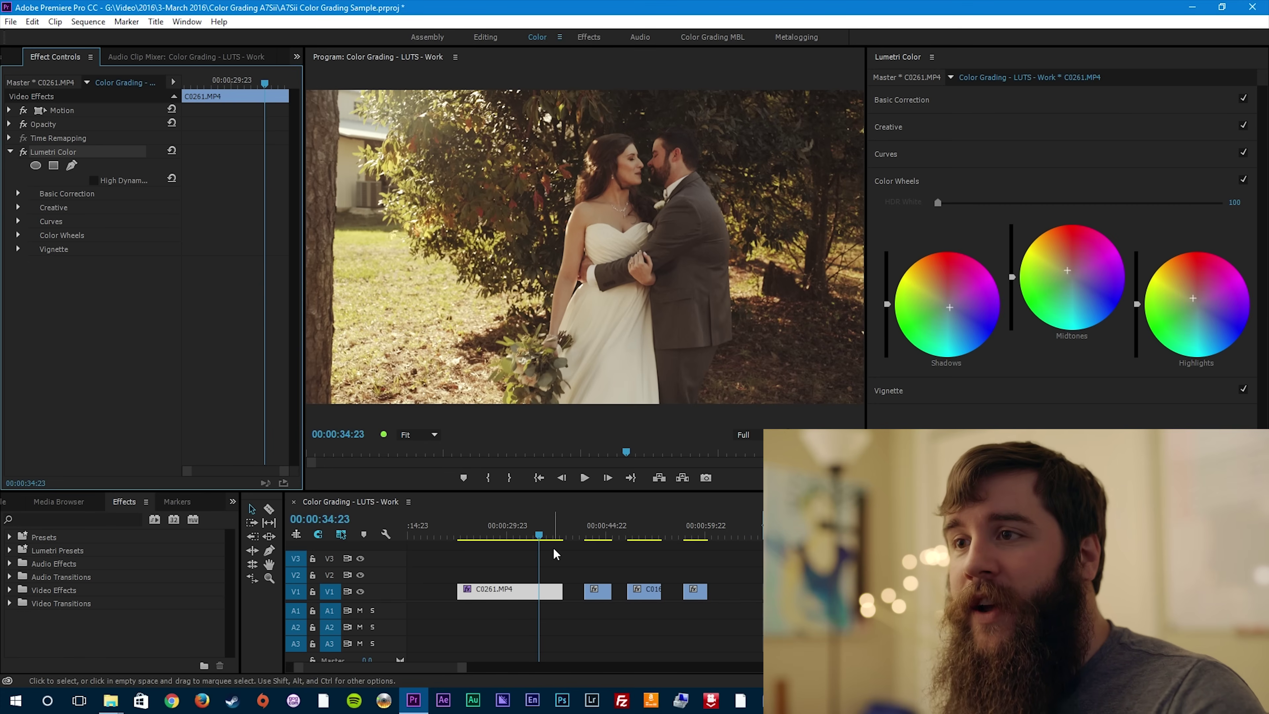
{"action": "left_click", "coordinate": [602, 539]}
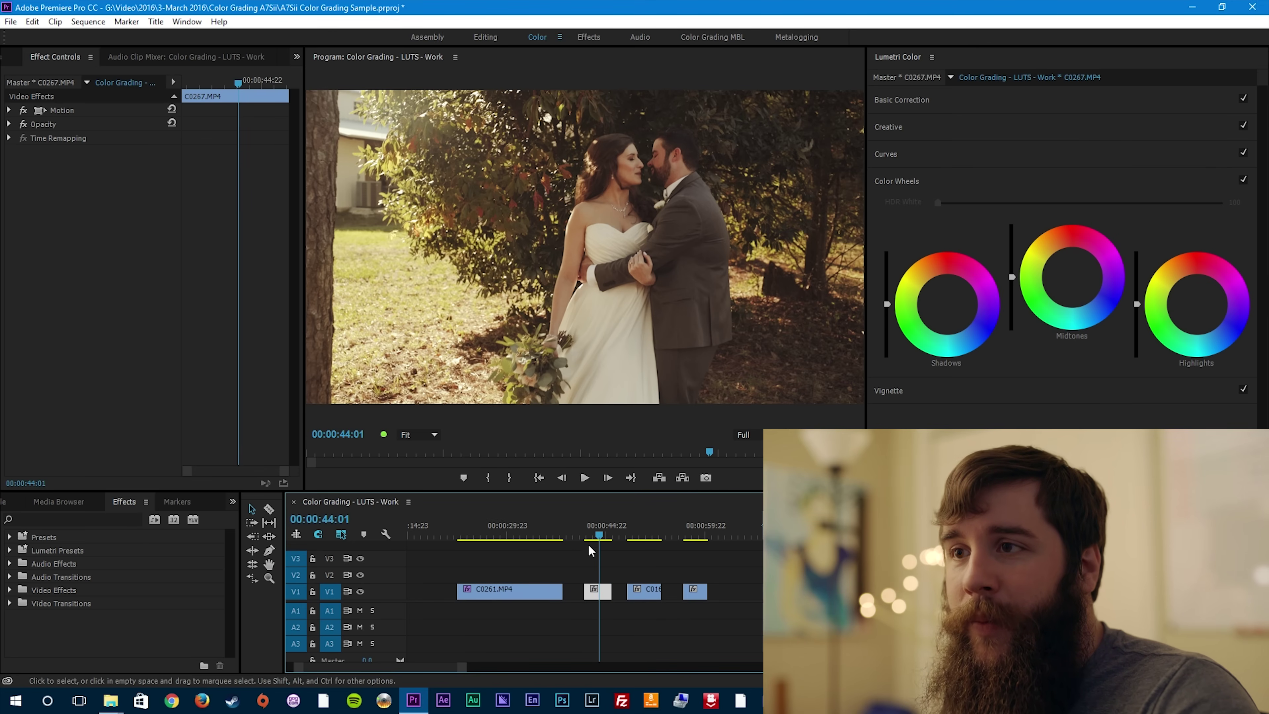
{"action": "left_click", "coordinate": [510, 592]}
{"action": "left_click", "coordinate": [69, 153]}
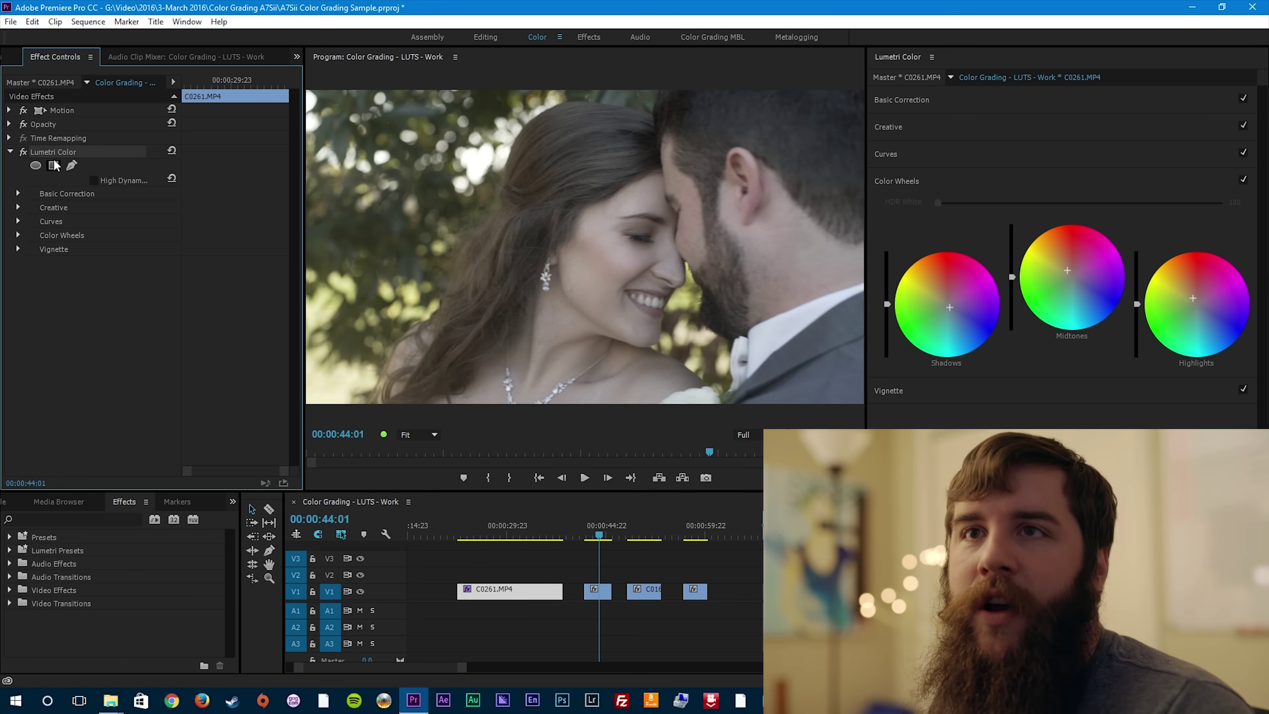
{"action": "left_click", "coordinate": [603, 591]}
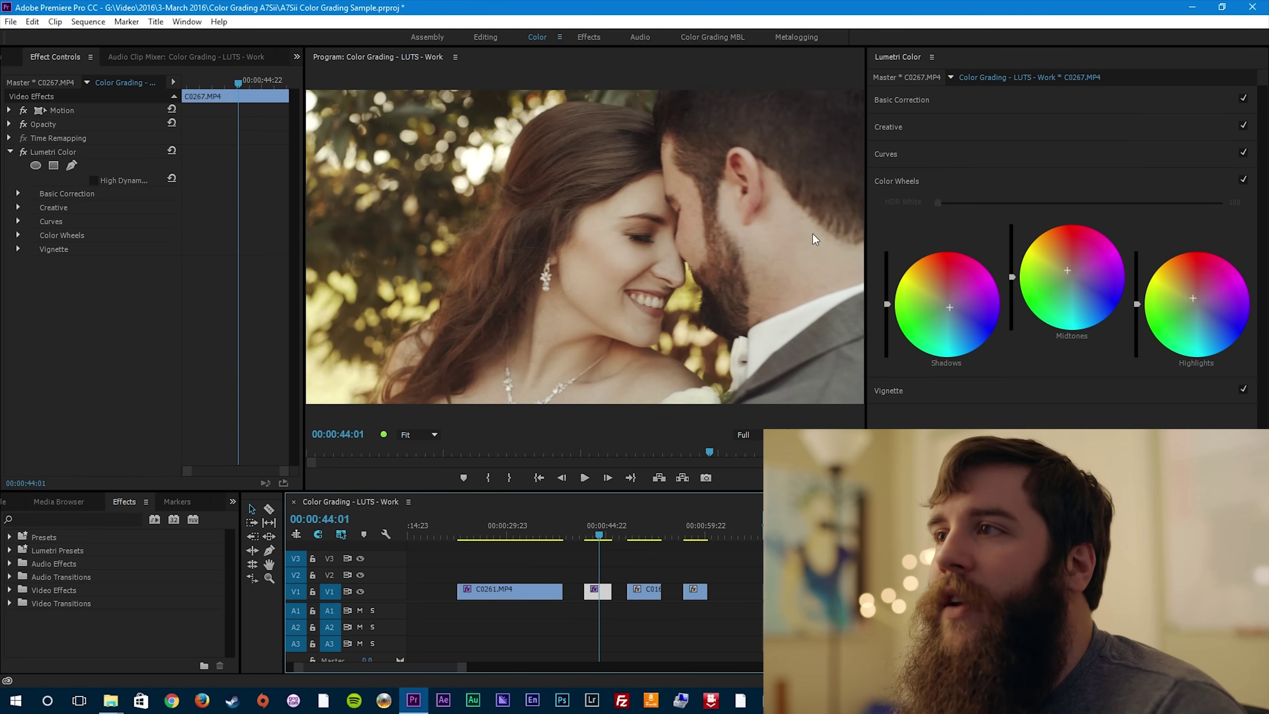
- On C0267.MP4, lower the shadows and midtones slightly on the RGB curve and pull the midtones color wheel slightly toward neutral
{"action": "left_click", "coordinate": [893, 153]}
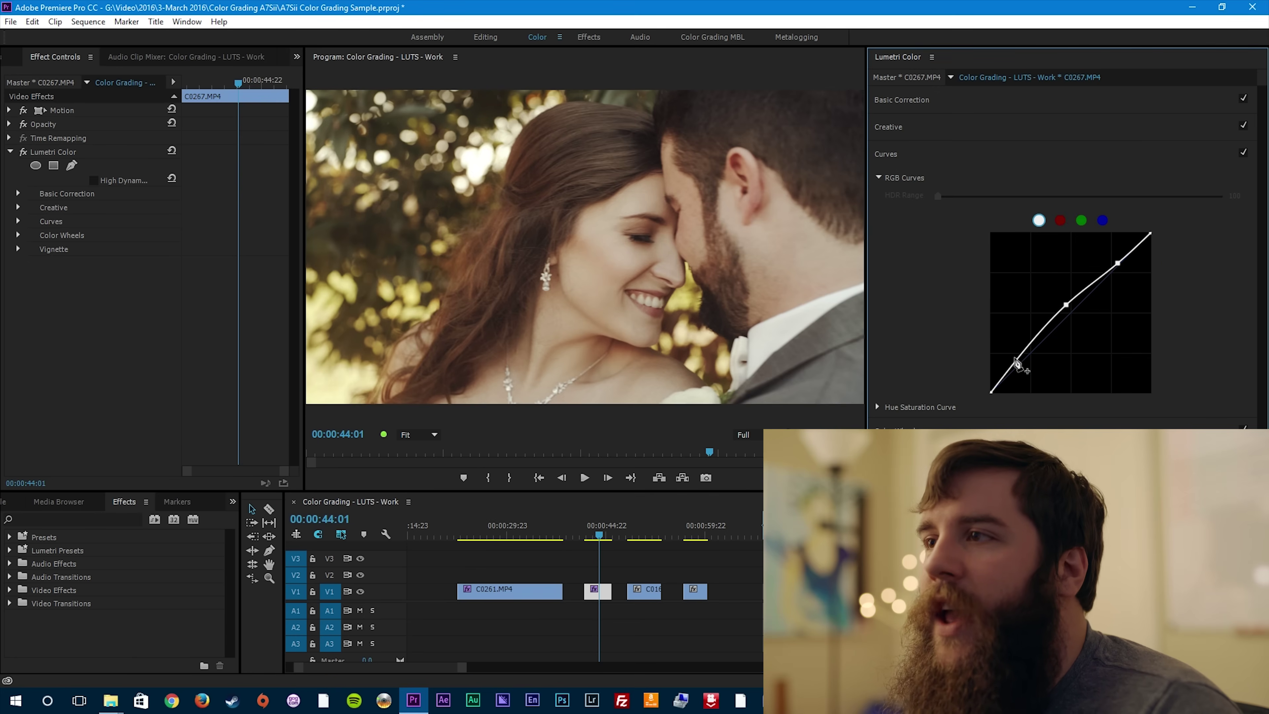
{"action": "left_click_drag", "start_coordinate": [1017, 359], "coordinate": [1020, 364]}
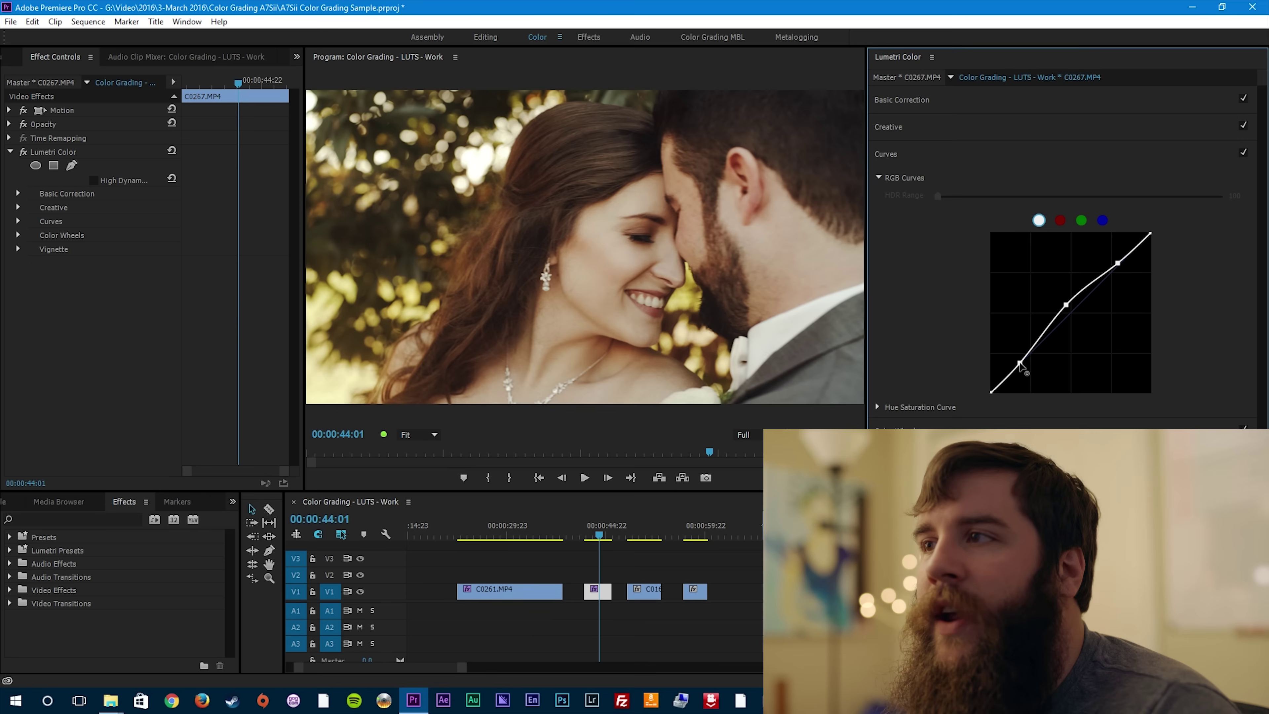
{"action": "left_click_drag", "start_coordinate": [1065, 306], "coordinate": [1068, 309]}
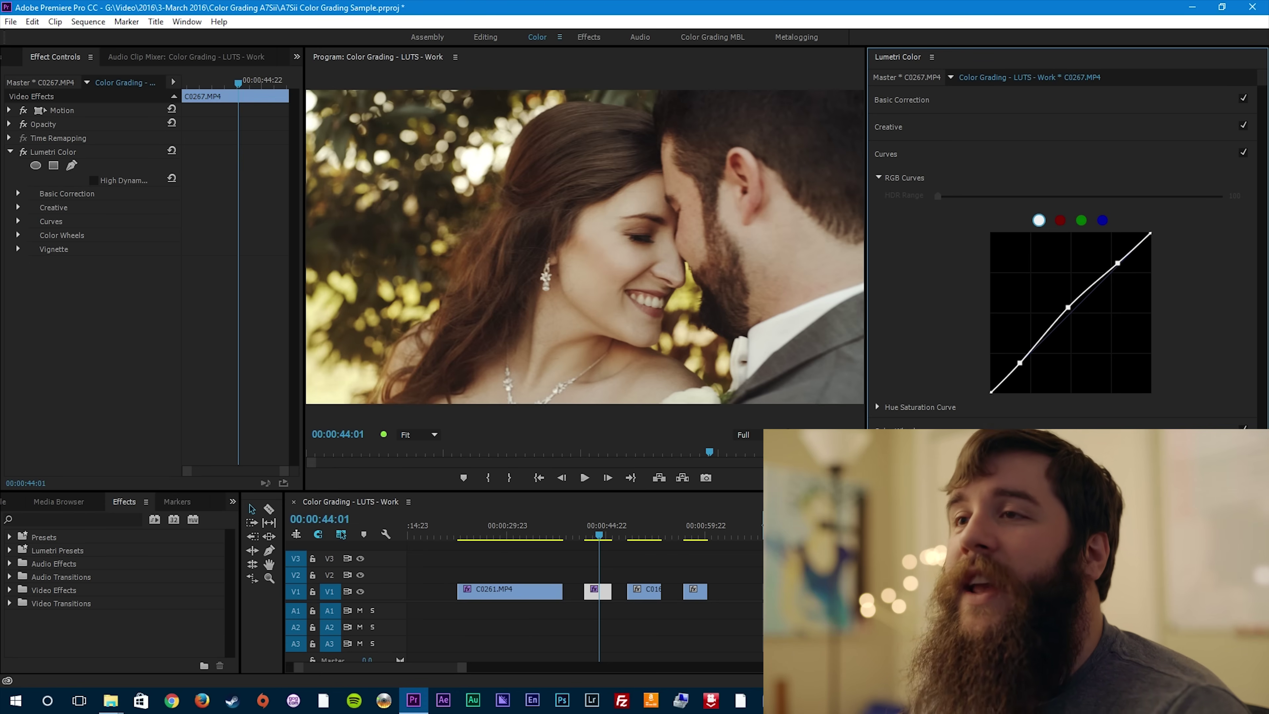
{"action": "left_click", "coordinate": [994, 427]}
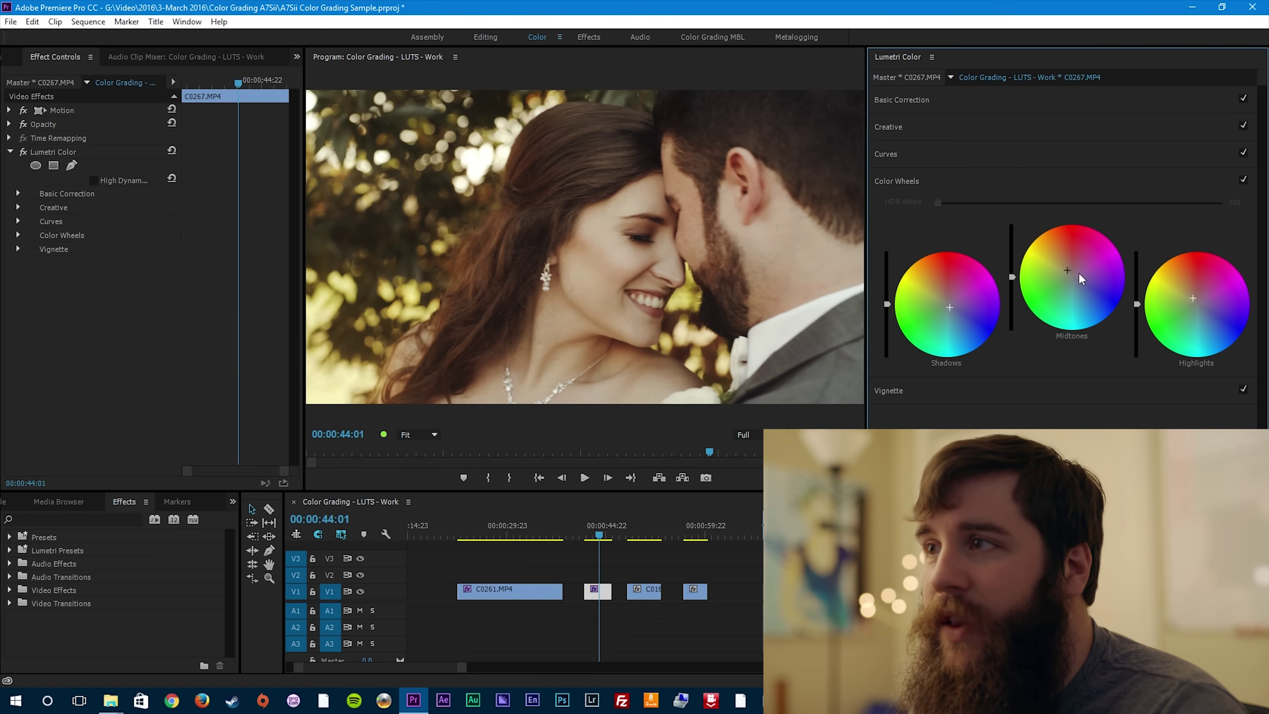
{"action": "left_click_drag", "start_coordinate": [1065, 270], "coordinate": [1069, 273]}
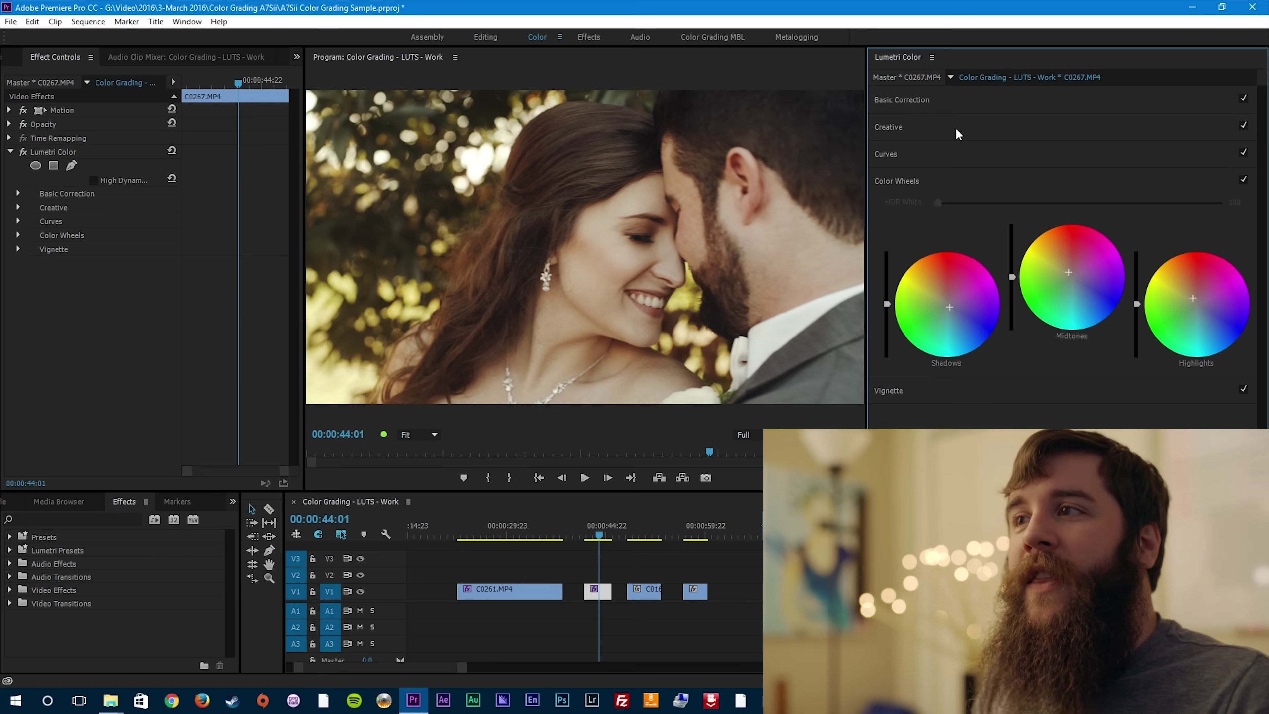
- Copy the Lumetri Color effect from C0261.MP4 and paste it onto C0160.MP4, the clip of the man in the bow tie
{"action": "left_click", "coordinate": [650, 534]}
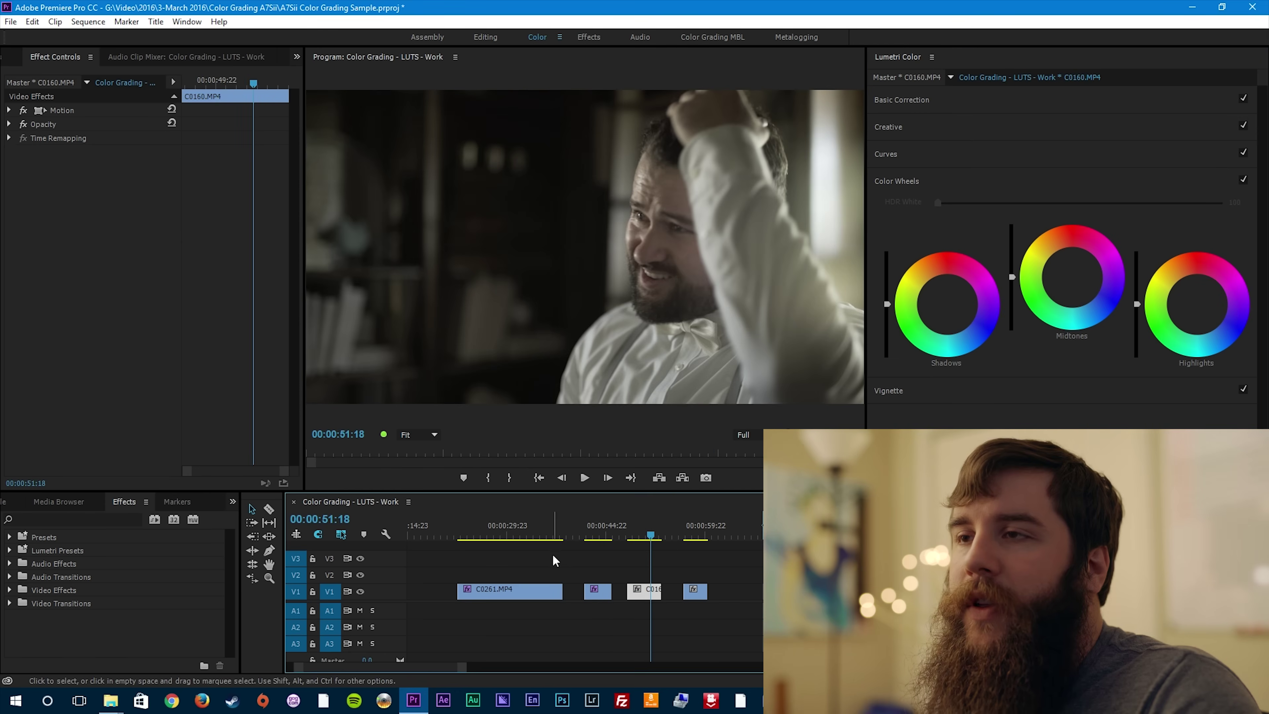
{"action": "left_click_drag", "start_coordinate": [657, 536], "coordinate": [654, 540]}
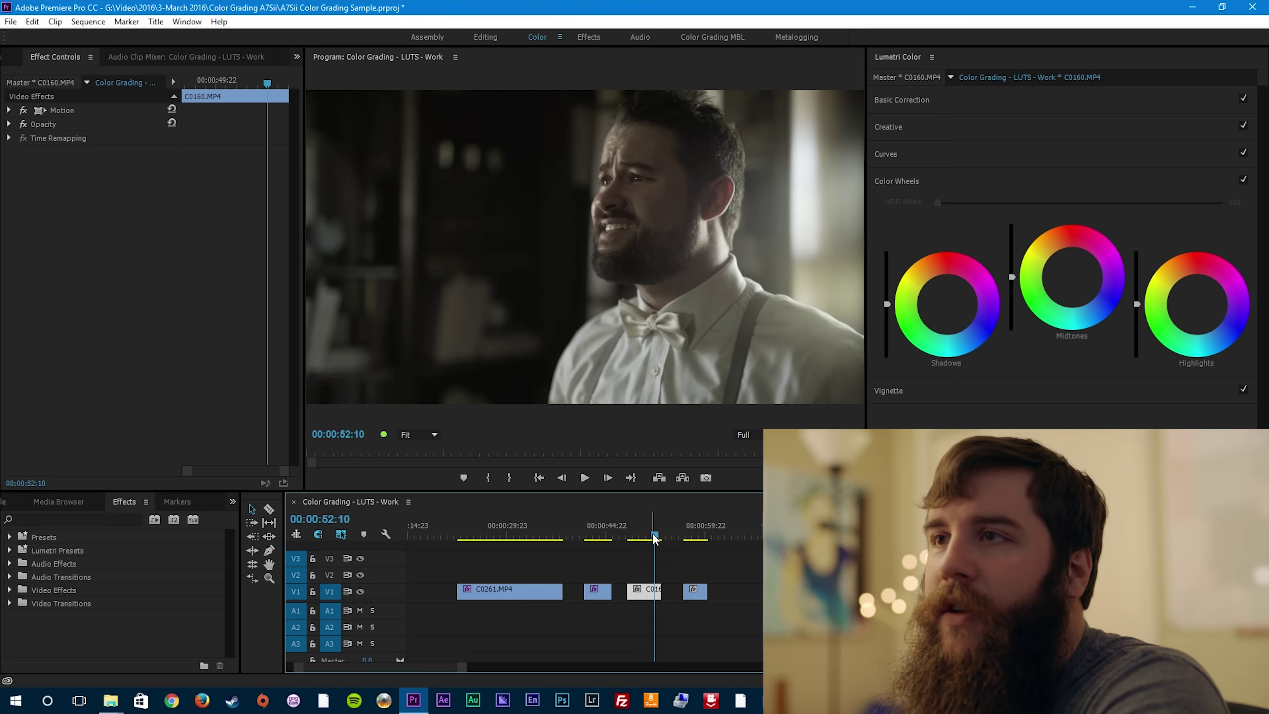
{"action": "left_click", "coordinate": [553, 590]}
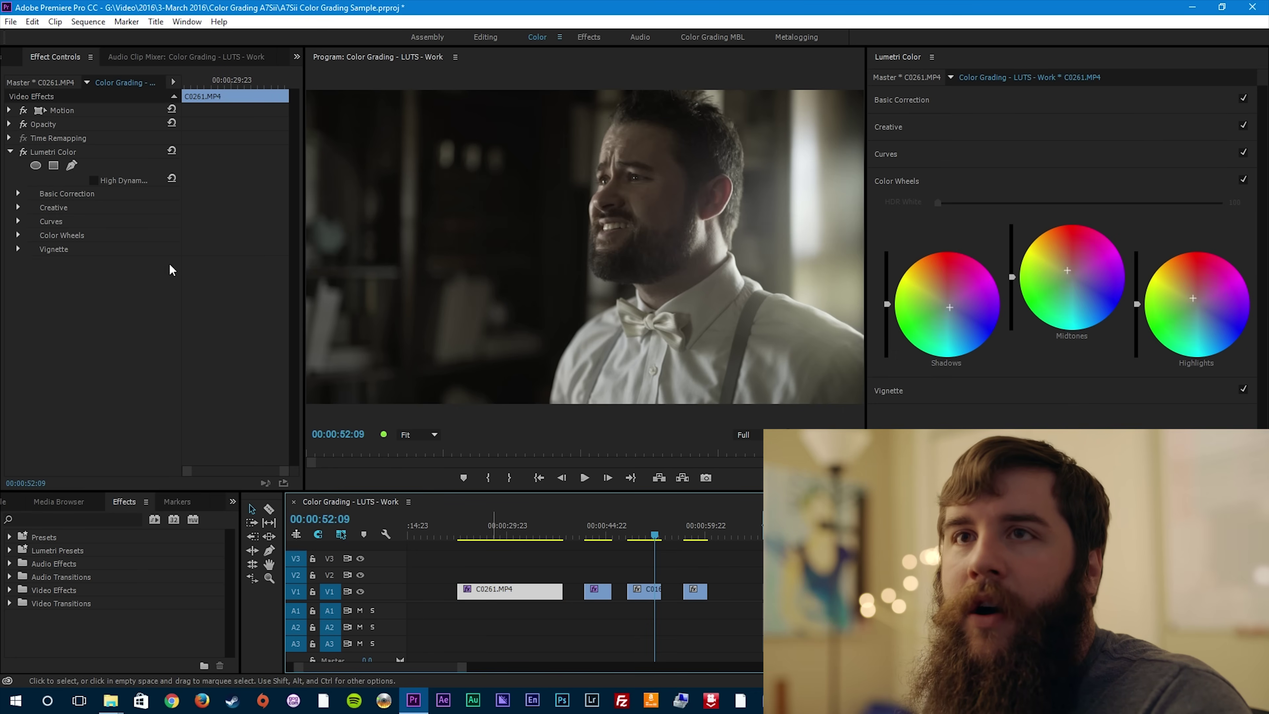
{"action": "left_click", "coordinate": [62, 165]}
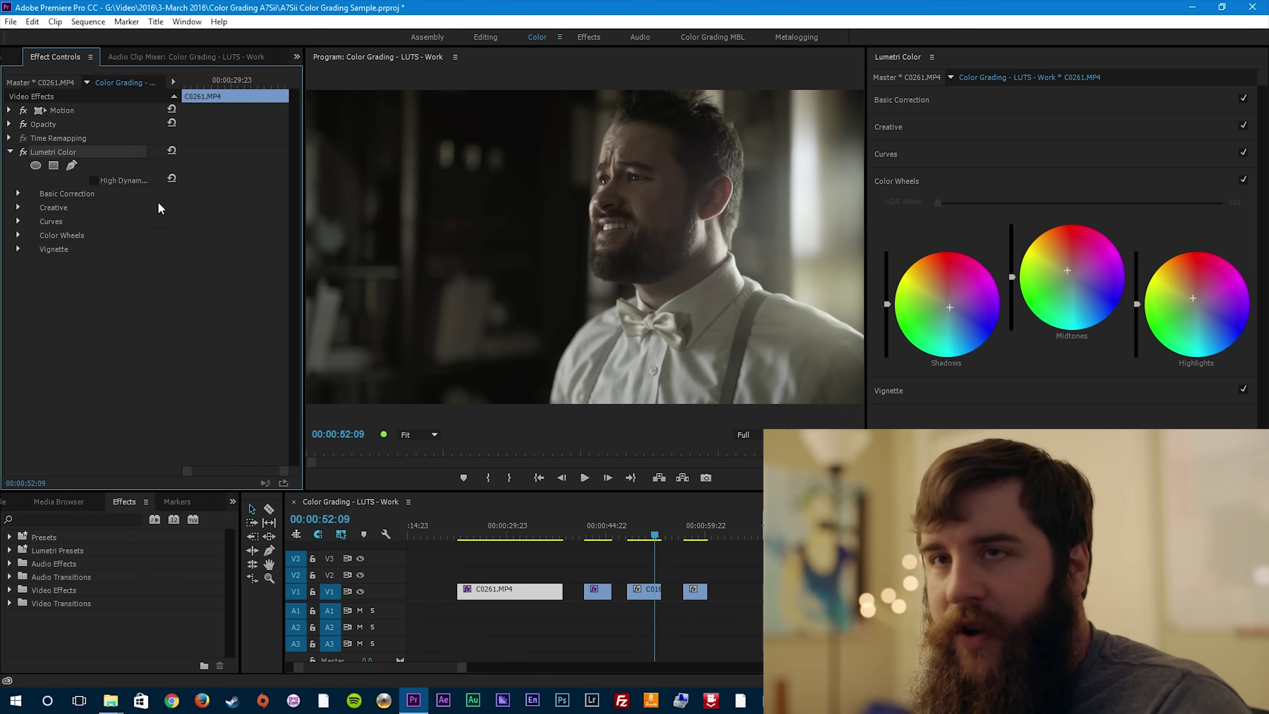
{"action": "left_click", "coordinate": [647, 592]}
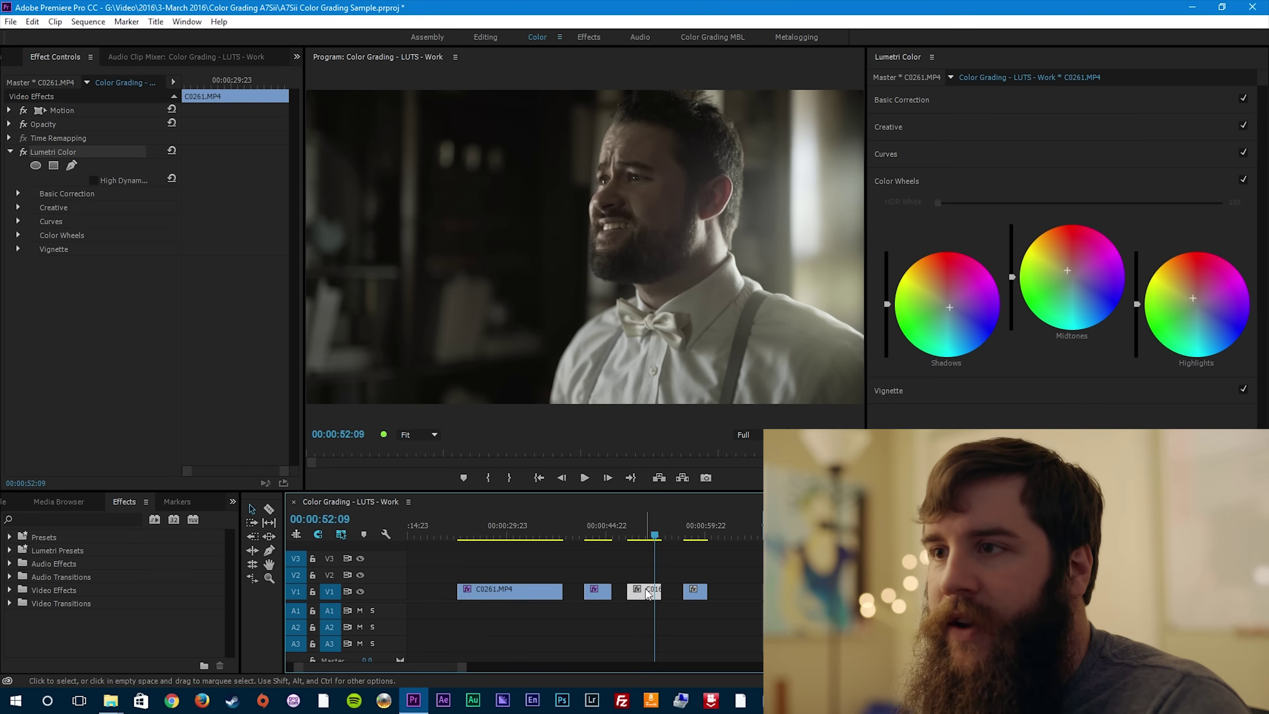
{"action": "key", "text": "ctrl+v"}
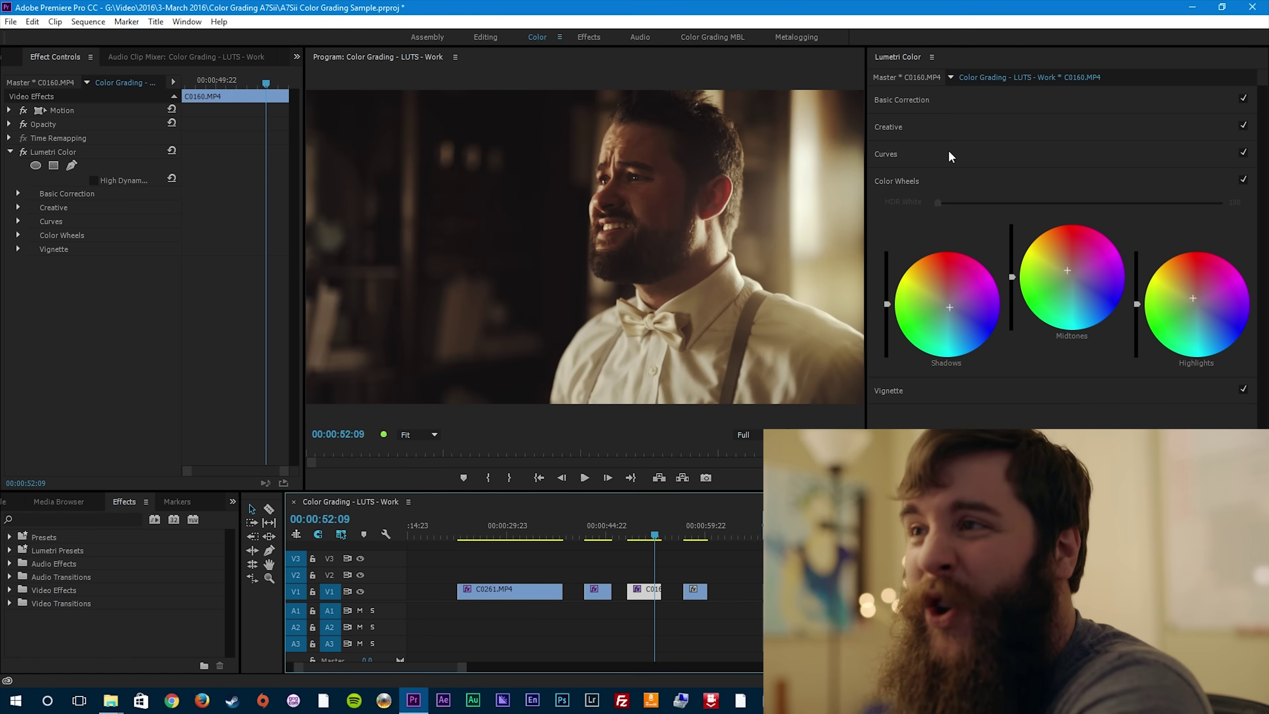
- Reduce the creative look's intensity on C0160.MP4 to about 50 and pull its midtones color wheel slightly toward neutral
{"action": "left_click", "coordinate": [966, 126]}
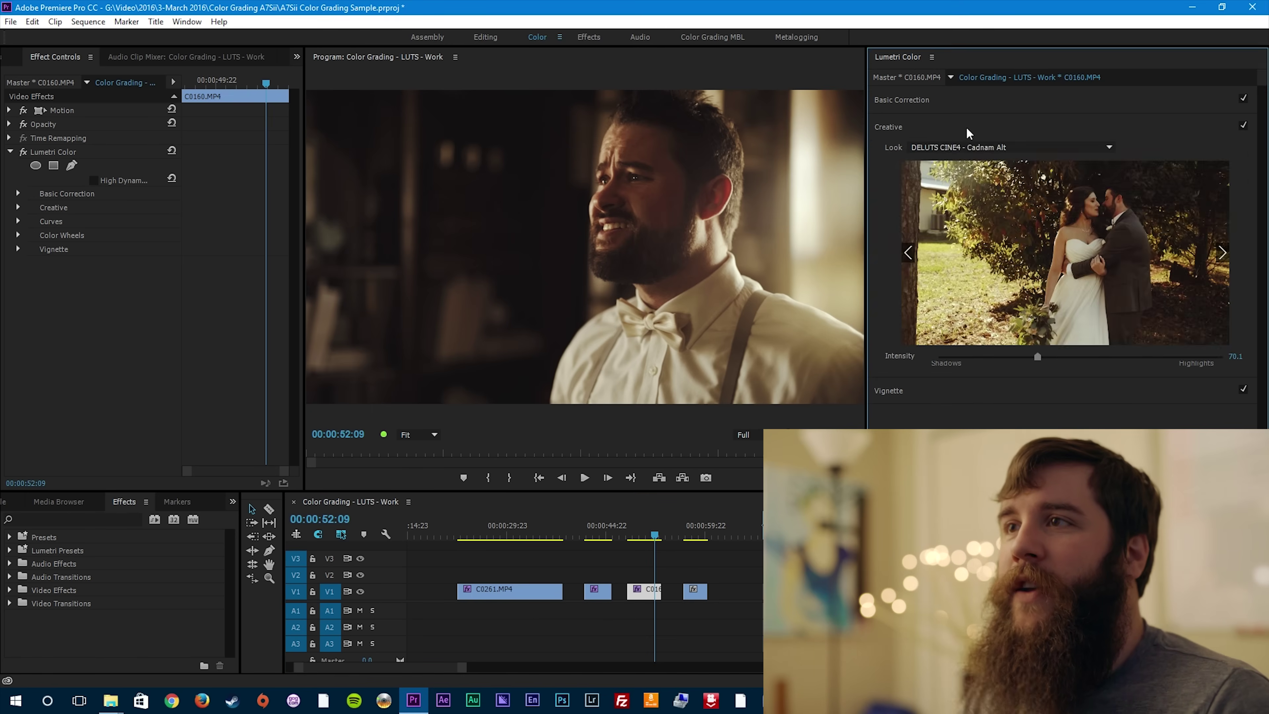
{"action": "left_click_drag", "start_coordinate": [1038, 356], "coordinate": [1009, 357]}
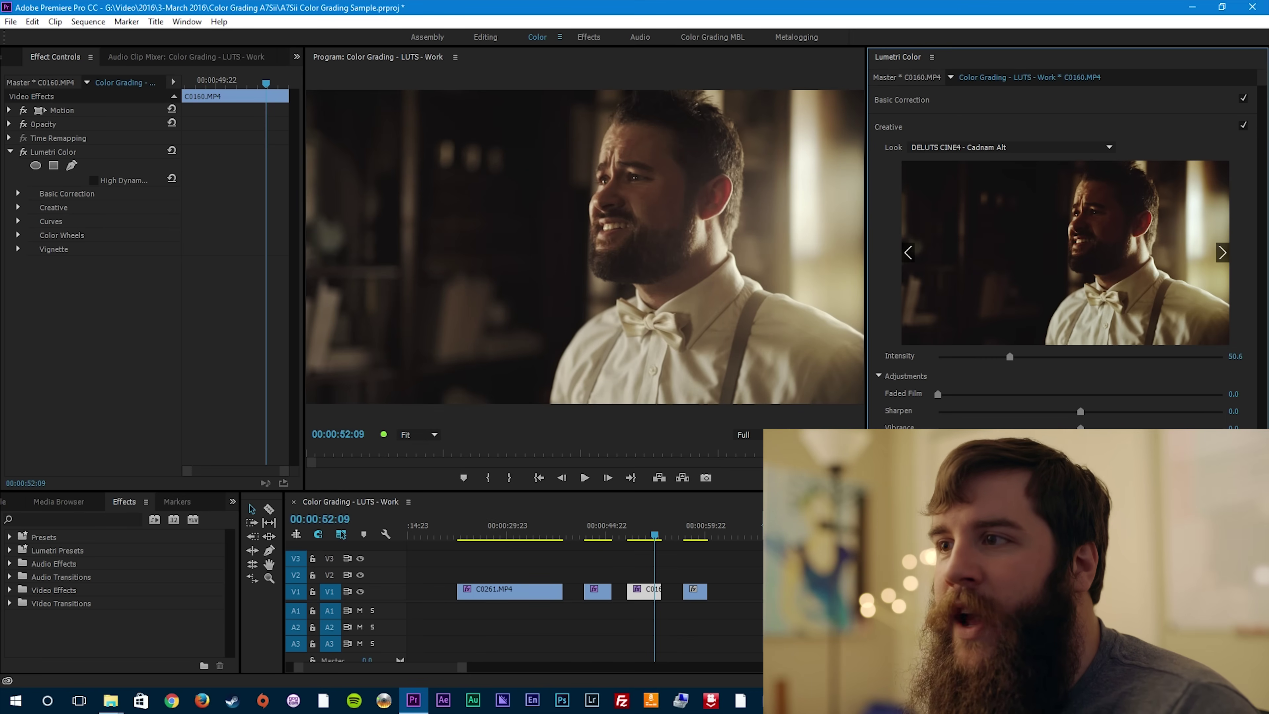
{"action": "left_click", "coordinate": [897, 667]}
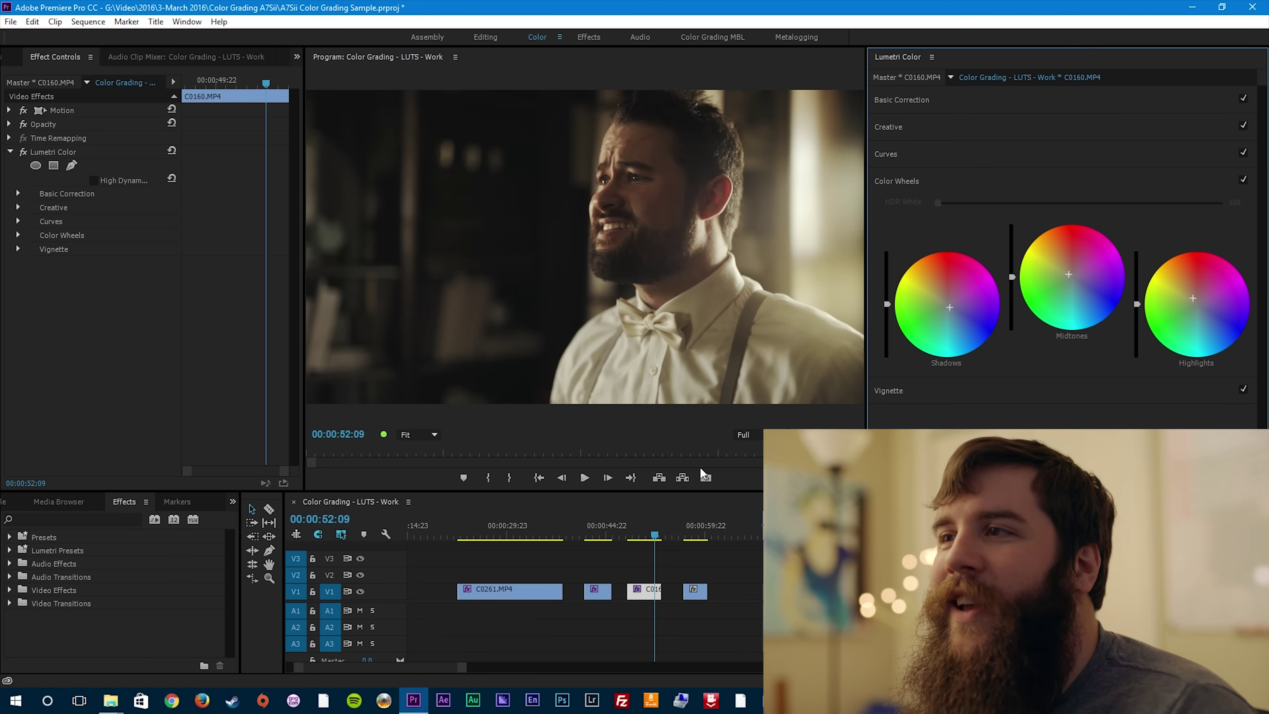
- Raise the midtones on C0160.MP4's RGB curve, lower the highlight point very slightly, and add a shadow point that keeps the darks down
{"action": "left_click", "coordinate": [908, 154]}
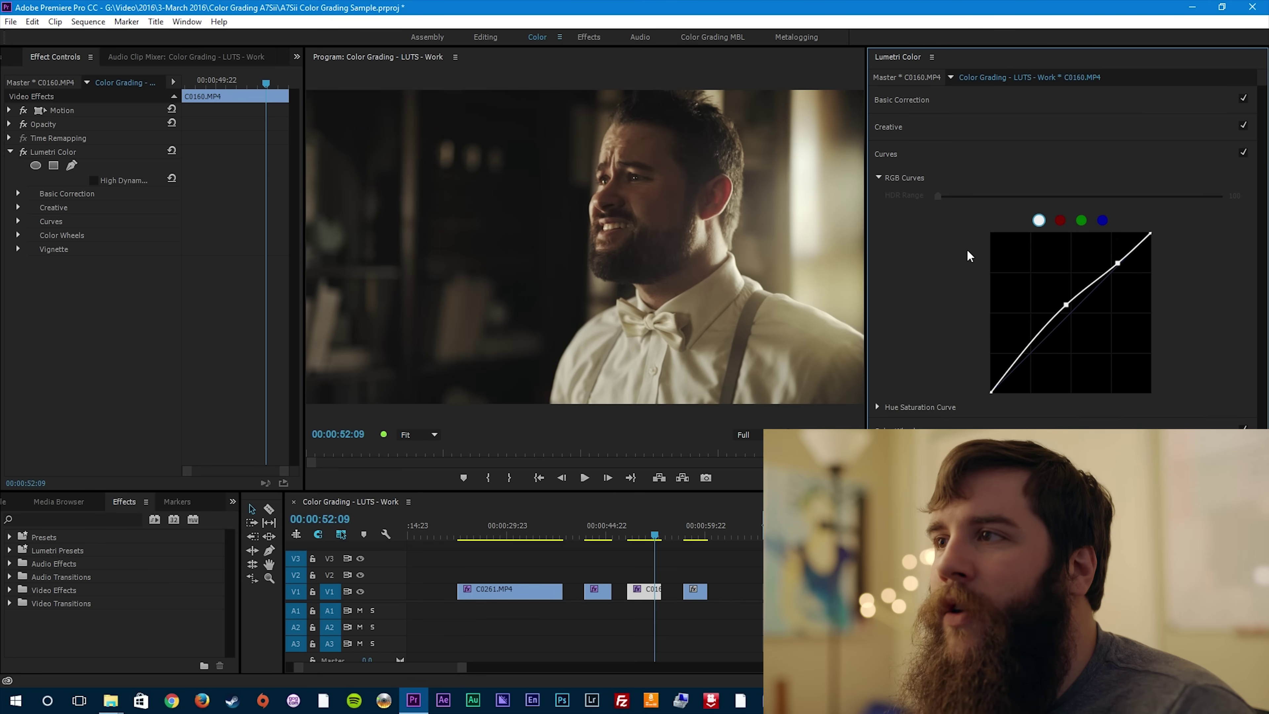
{"action": "left_click_drag", "start_coordinate": [1067, 311], "coordinate": [1060, 299]}
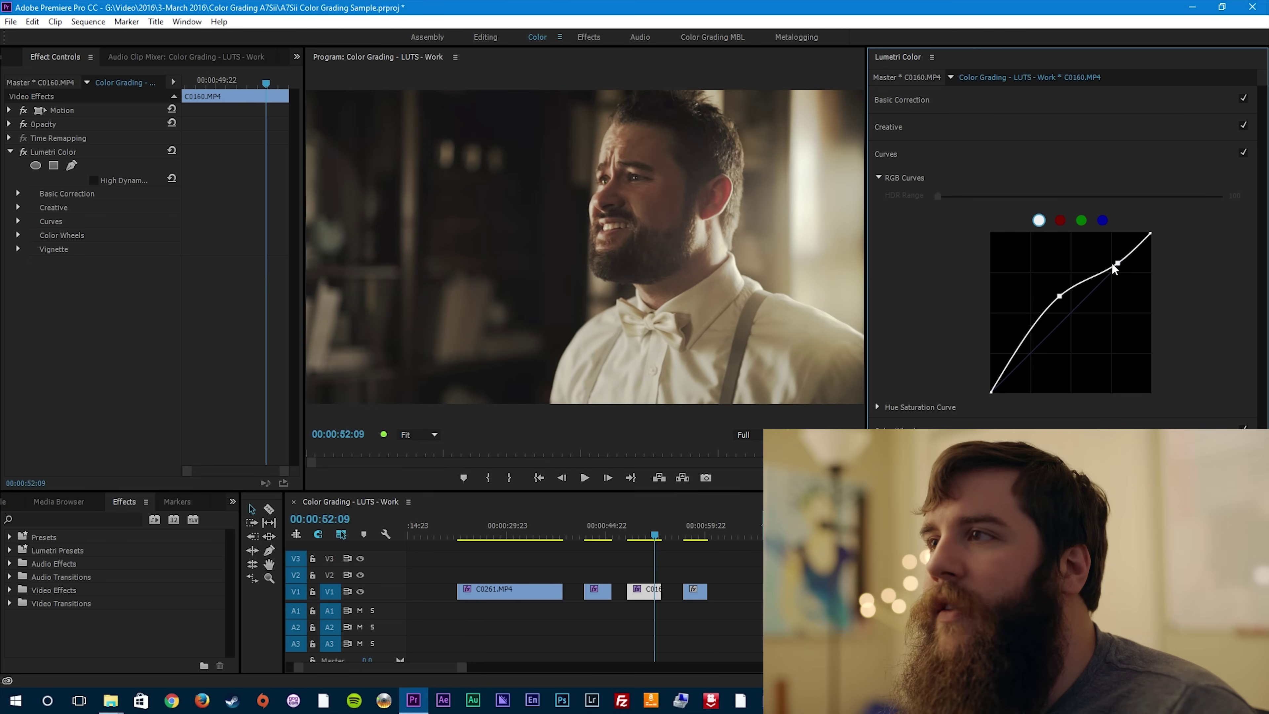
{"action": "left_click_drag", "start_coordinate": [1118, 264], "coordinate": [1118, 268]}
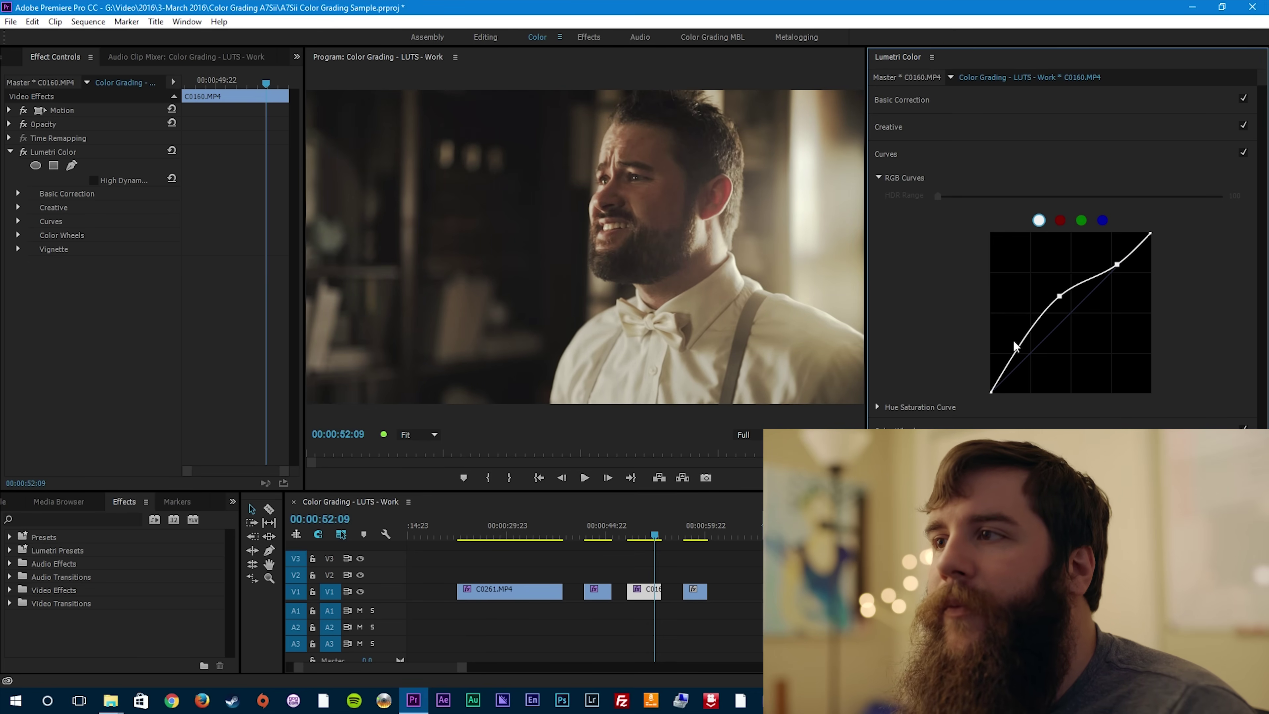
{"action": "left_click_drag", "start_coordinate": [1013, 367], "coordinate": [1016, 353]}
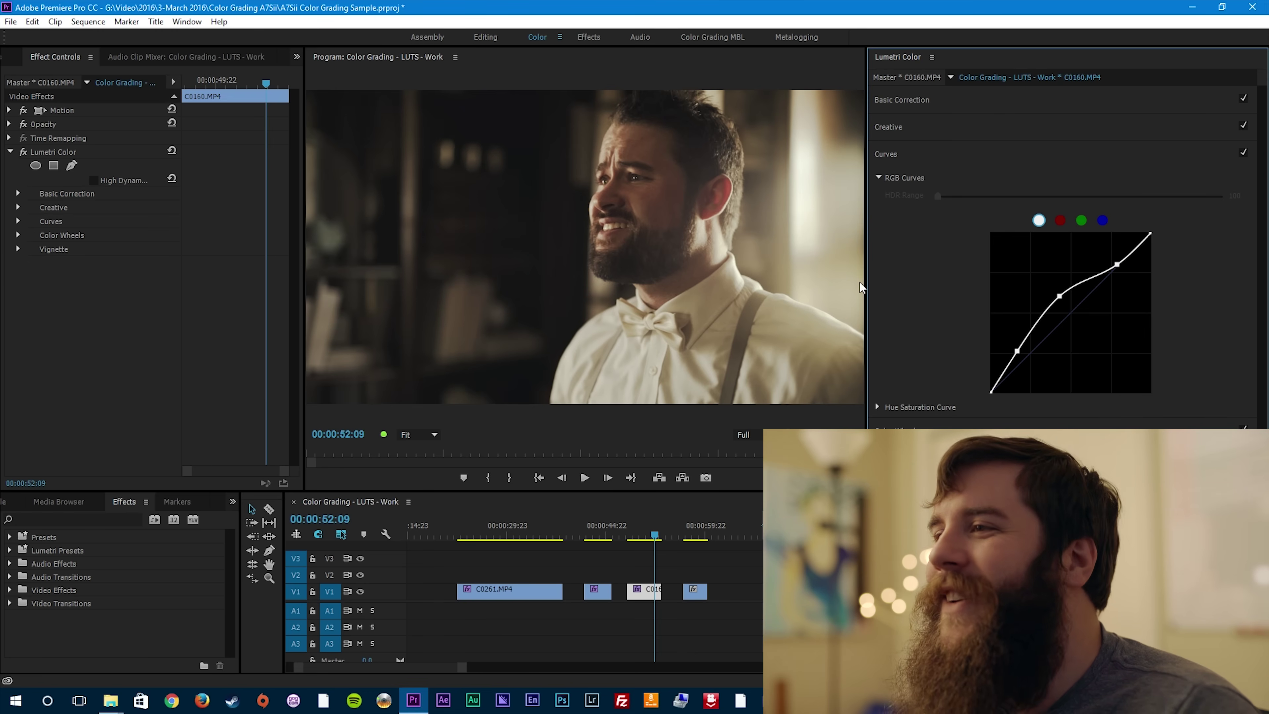
{"action": "left_click_drag", "start_coordinate": [1017, 354], "coordinate": [1016, 355]}
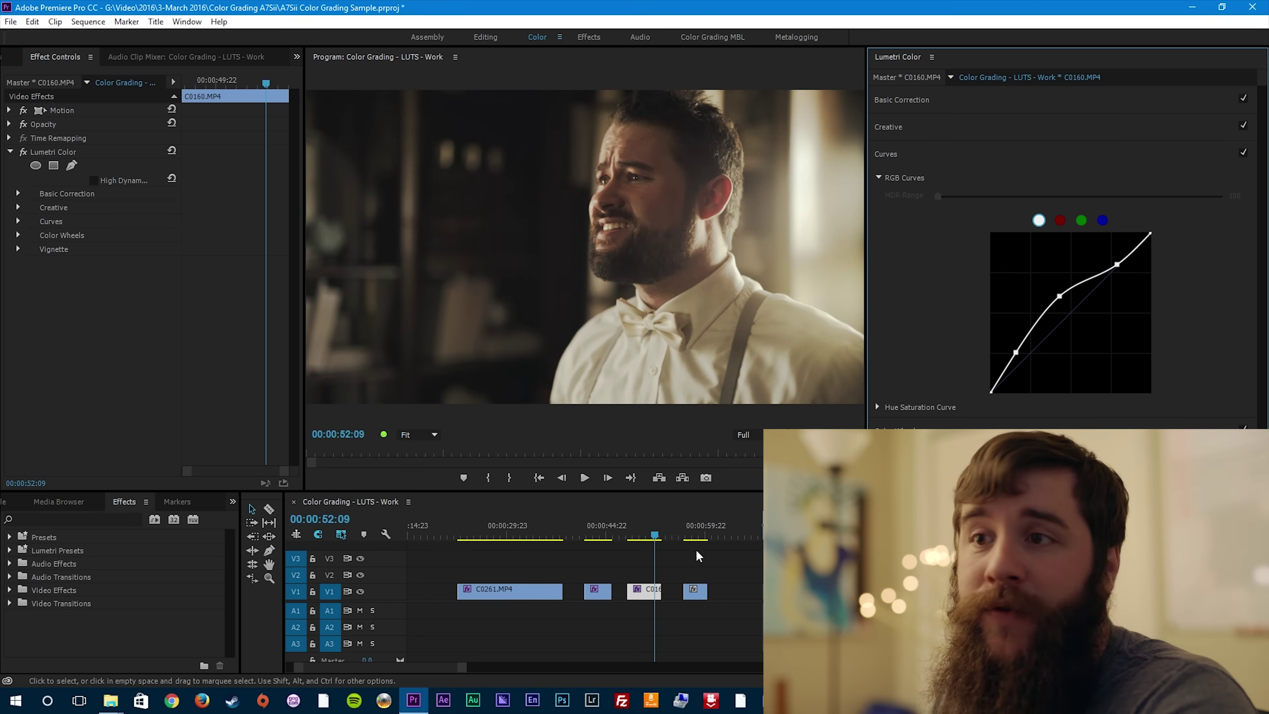
- Paste C0261.MP4's Lumetri Color effect onto the dancing clip C0551.MP4 and reduce the creative look's intensity there
{"action": "left_click", "coordinate": [688, 535]}
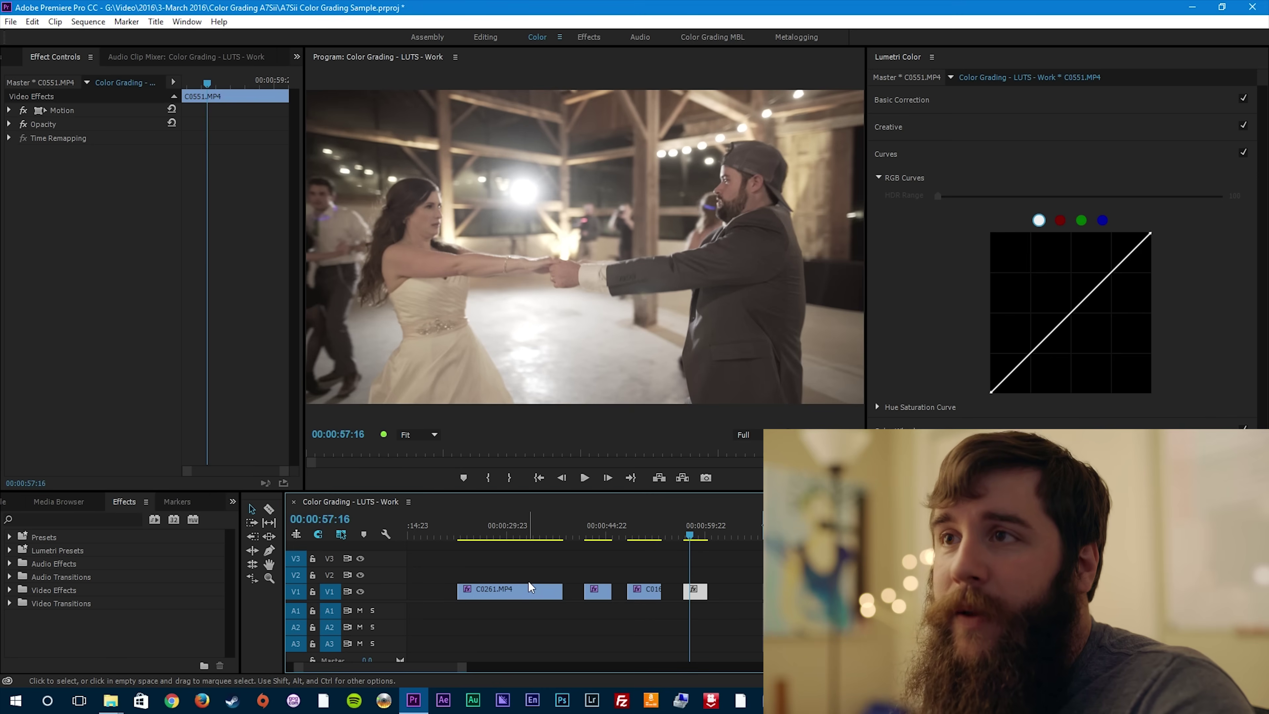
{"action": "left_click", "coordinate": [533, 594]}
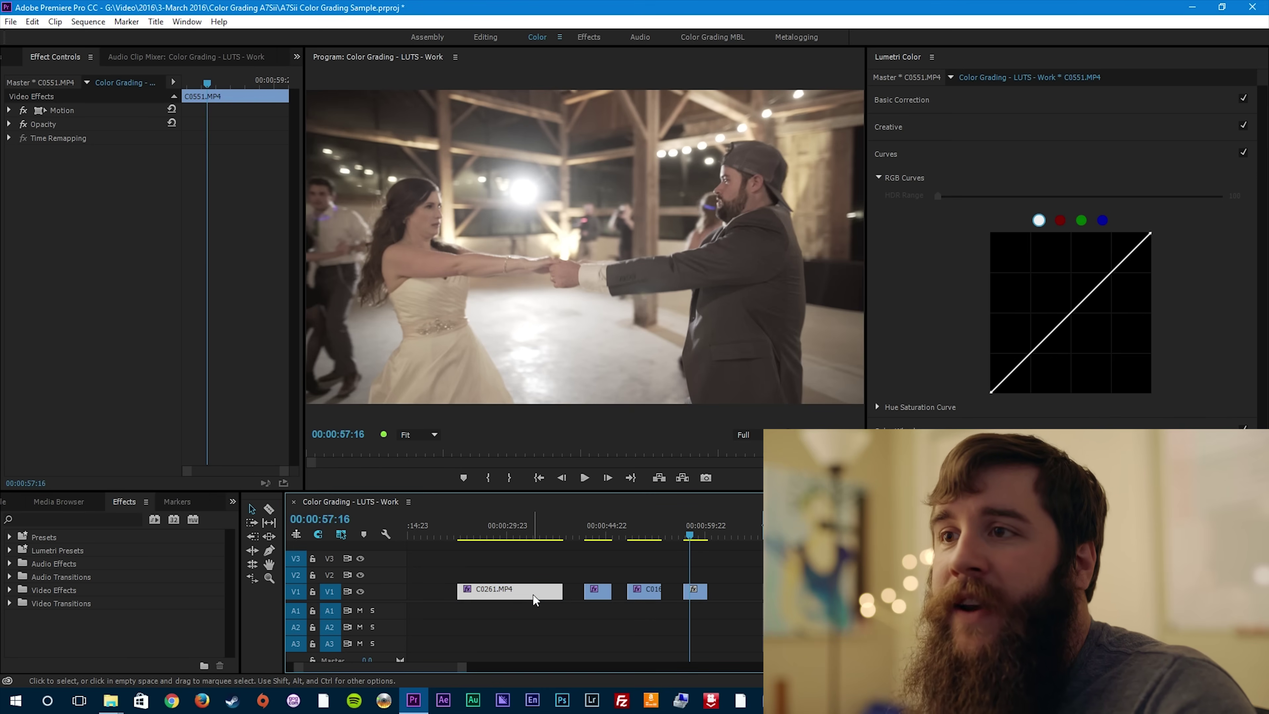
{"action": "left_click", "coordinate": [59, 154]}
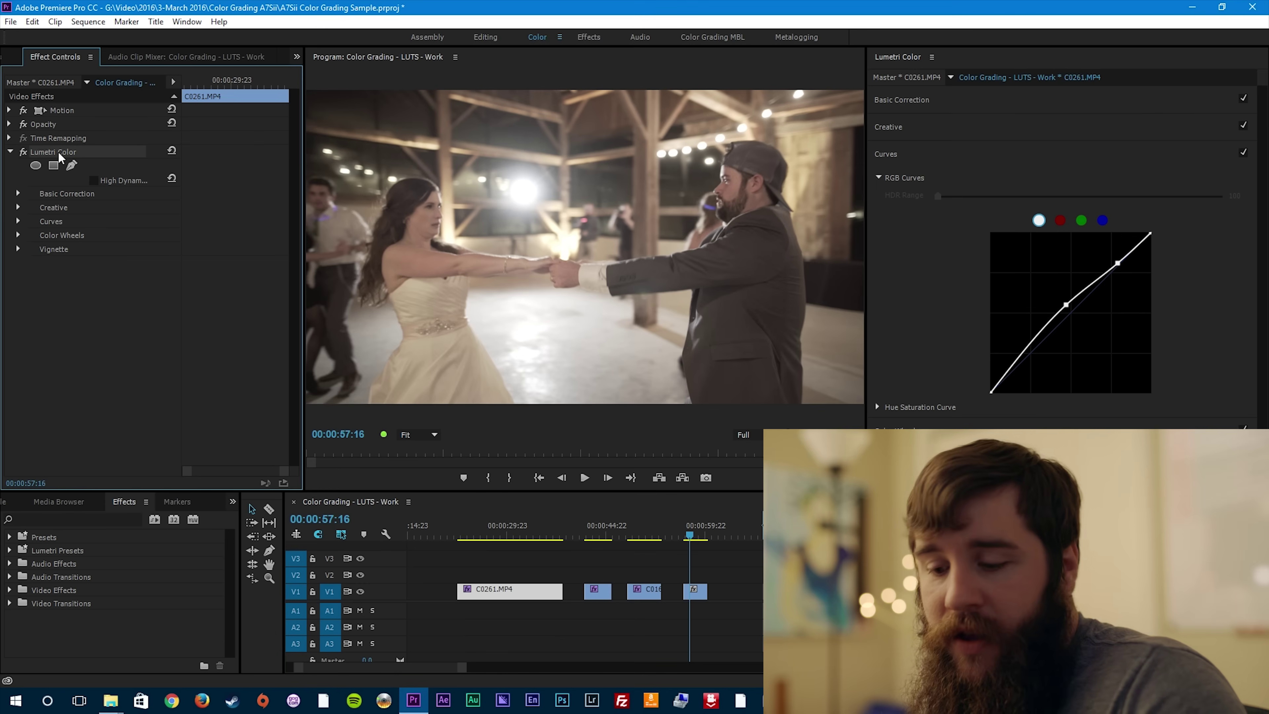
{"action": "left_click", "coordinate": [694, 592]}
{"action": "key", "text": "ctrl+v"}
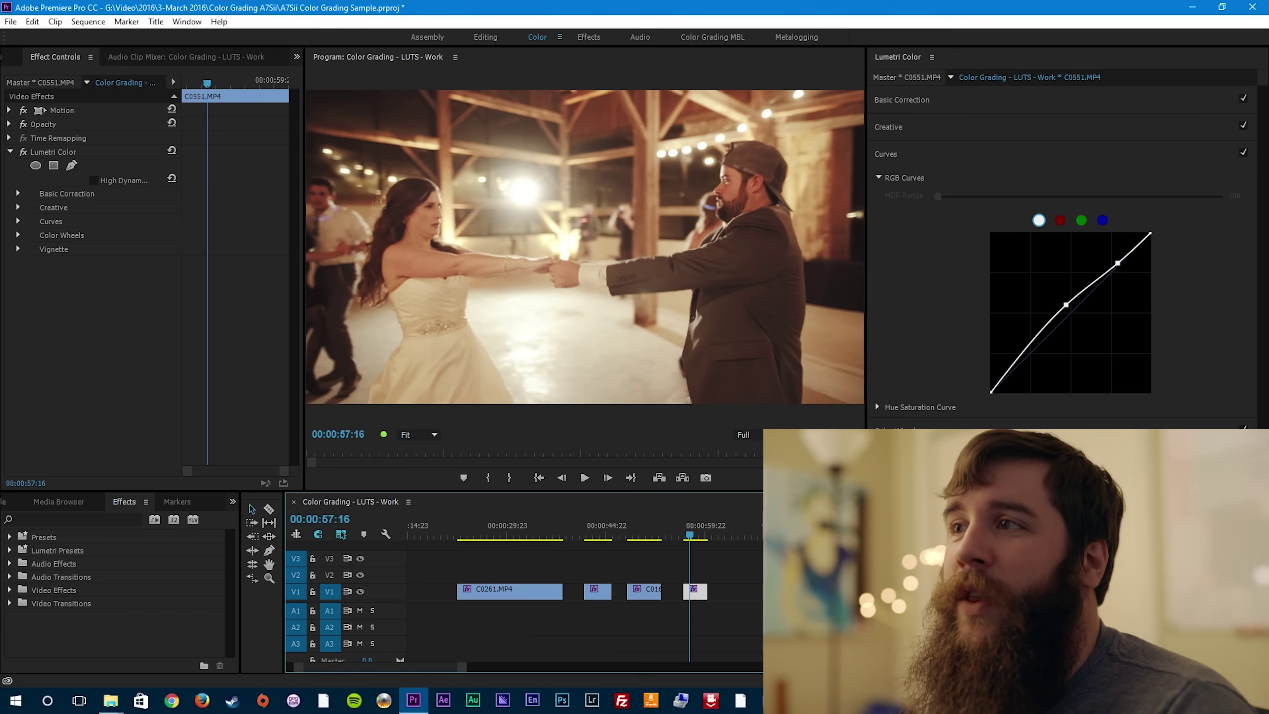
{"action": "left_click", "coordinate": [913, 128]}
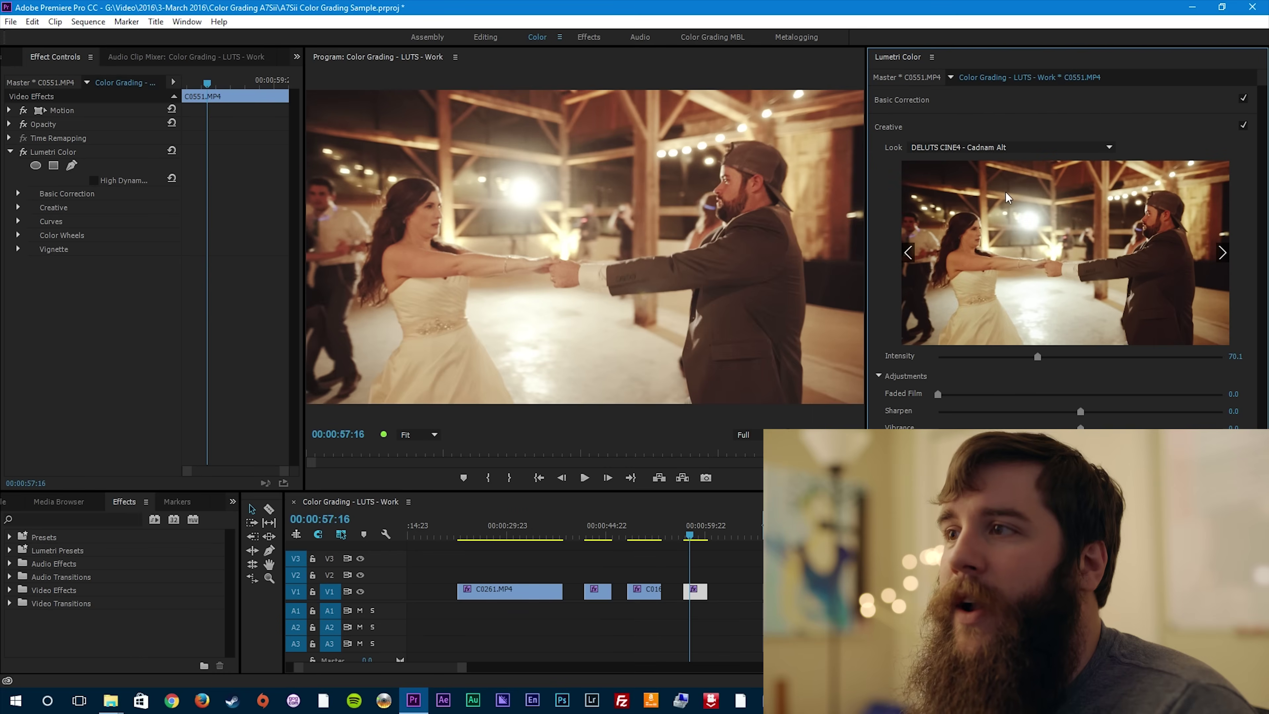
{"action": "left_click_drag", "start_coordinate": [1030, 357], "coordinate": [1010, 356]}
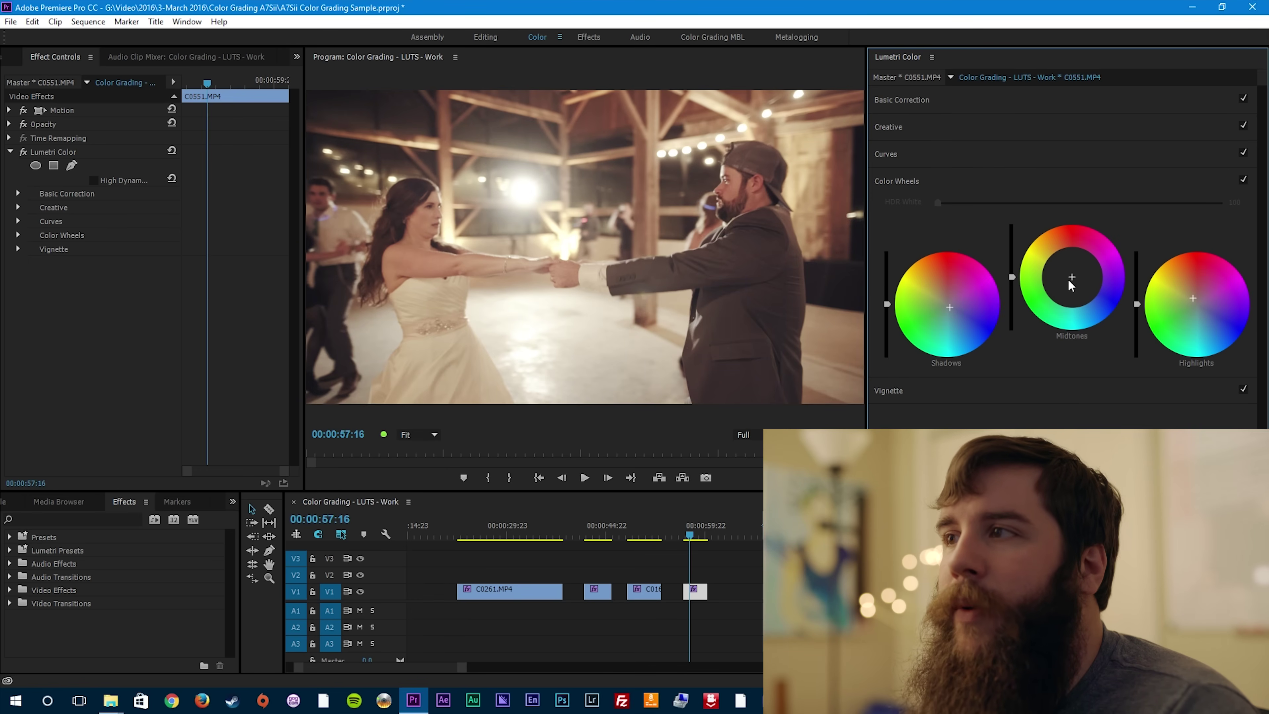
- On C0551.MP4, bring the midtones color wheel back to near neutral and shift the highlights slightly toward yellow
{"action": "mouse_move", "coordinate": [1194, 297]}
{"action": "left_mouse_down"}
{"action": "mouse_move", "coordinate": [1196, 315]}
{"action": "mouse_move", "coordinate": [1193, 302]}
{"action": "left_mouse_up"}
{"action": "left_click_drag", "start_coordinate": [1071, 276], "coordinate": [1074, 279]}
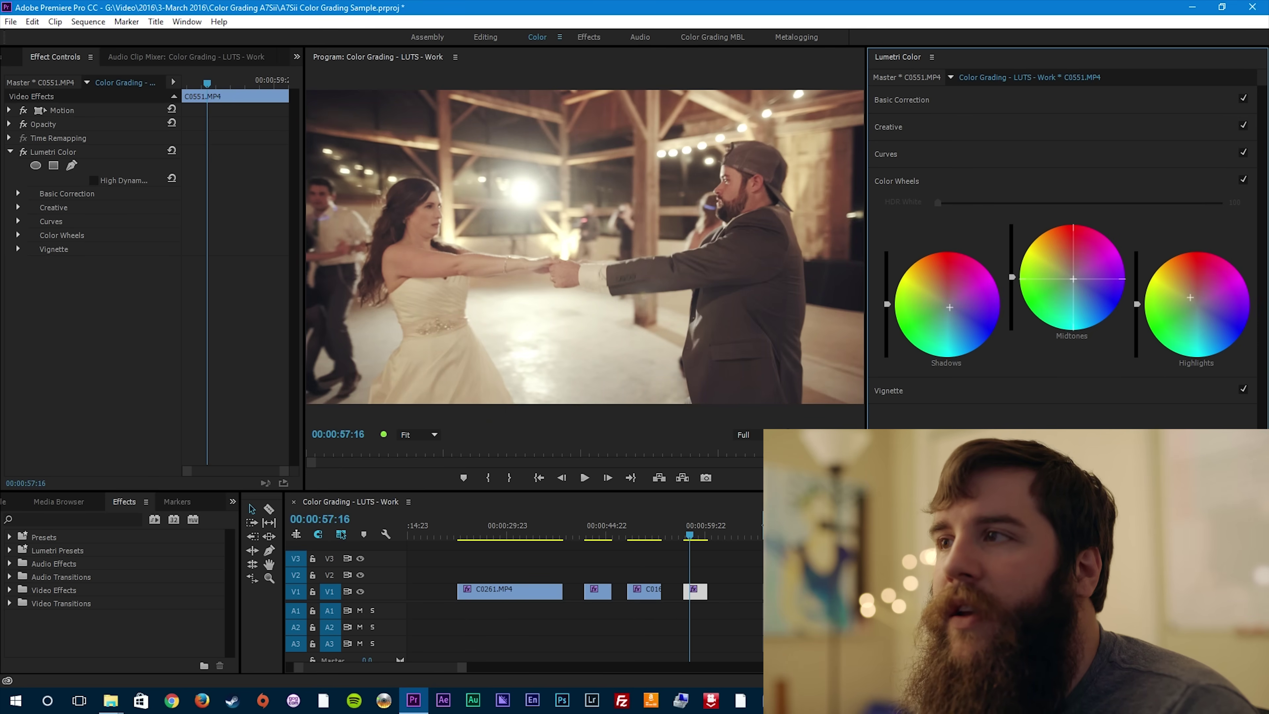
{"action": "left_click_drag", "start_coordinate": [1072, 277], "coordinate": [1073, 279]}
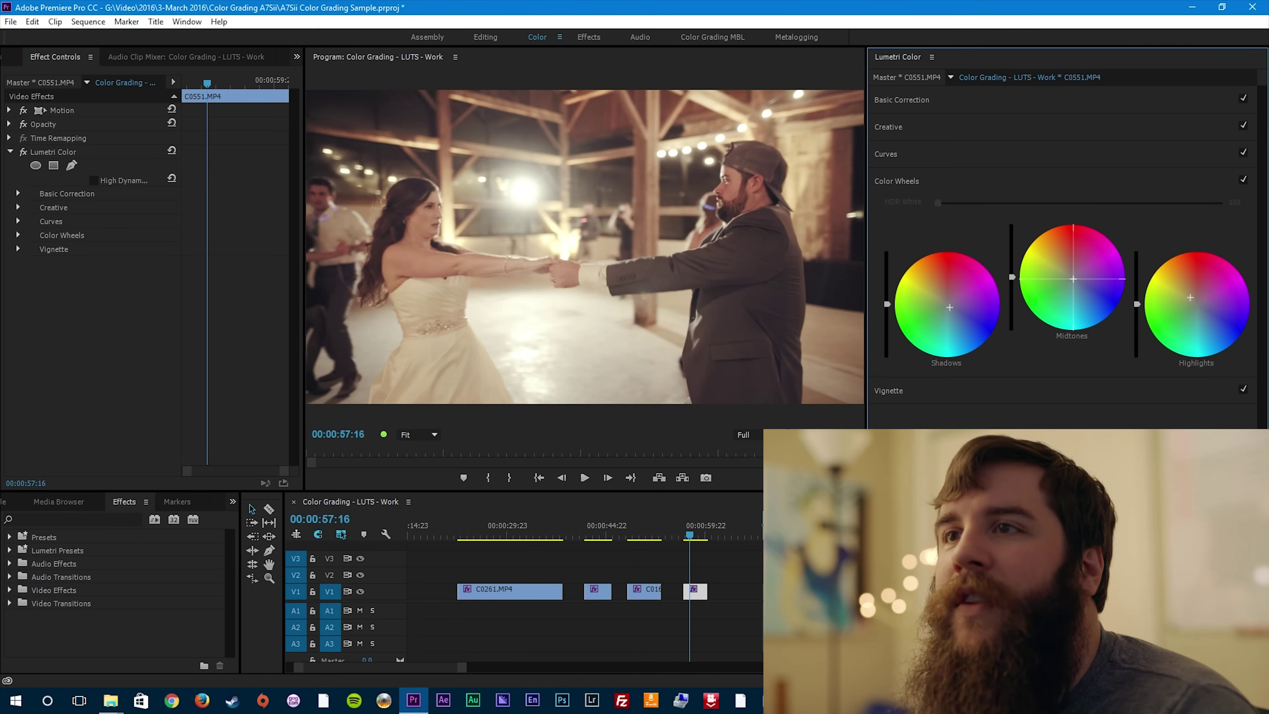
{"action": "left_click_drag", "start_coordinate": [1073, 279], "coordinate": [1074, 279]}
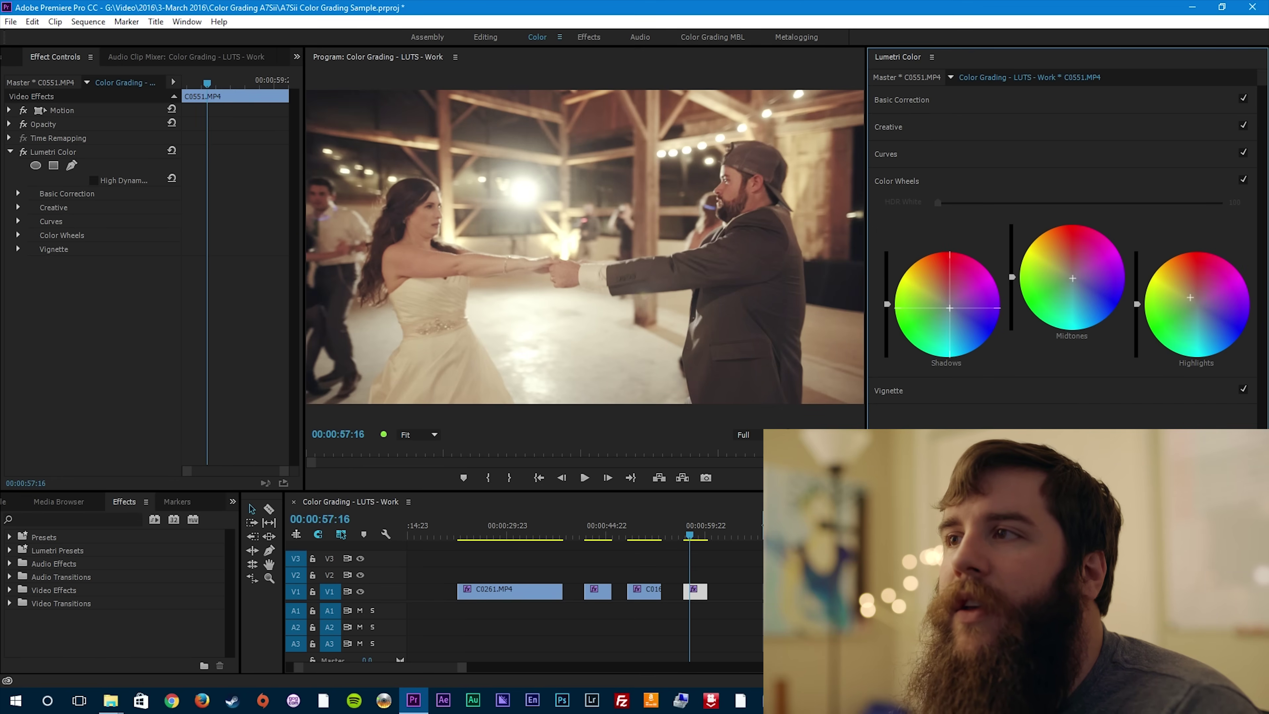
- Add a shadow point to C0551.MP4's RGB curve to darken the shadows, and lower the midtone point slightly
{"action": "left_click", "coordinate": [885, 154]}
{"action": "left_click_drag", "start_coordinate": [1025, 351], "coordinate": [1027, 355]}
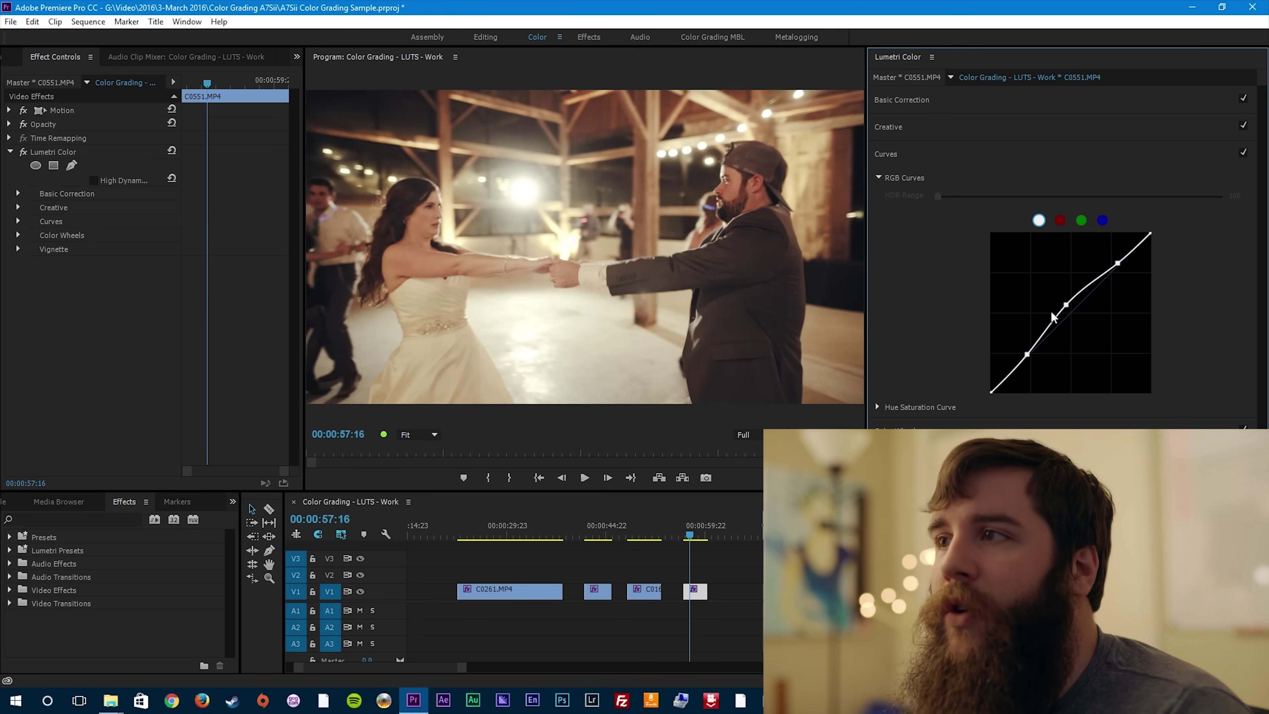
{"action": "left_click_drag", "start_coordinate": [1067, 306], "coordinate": [1066, 307]}
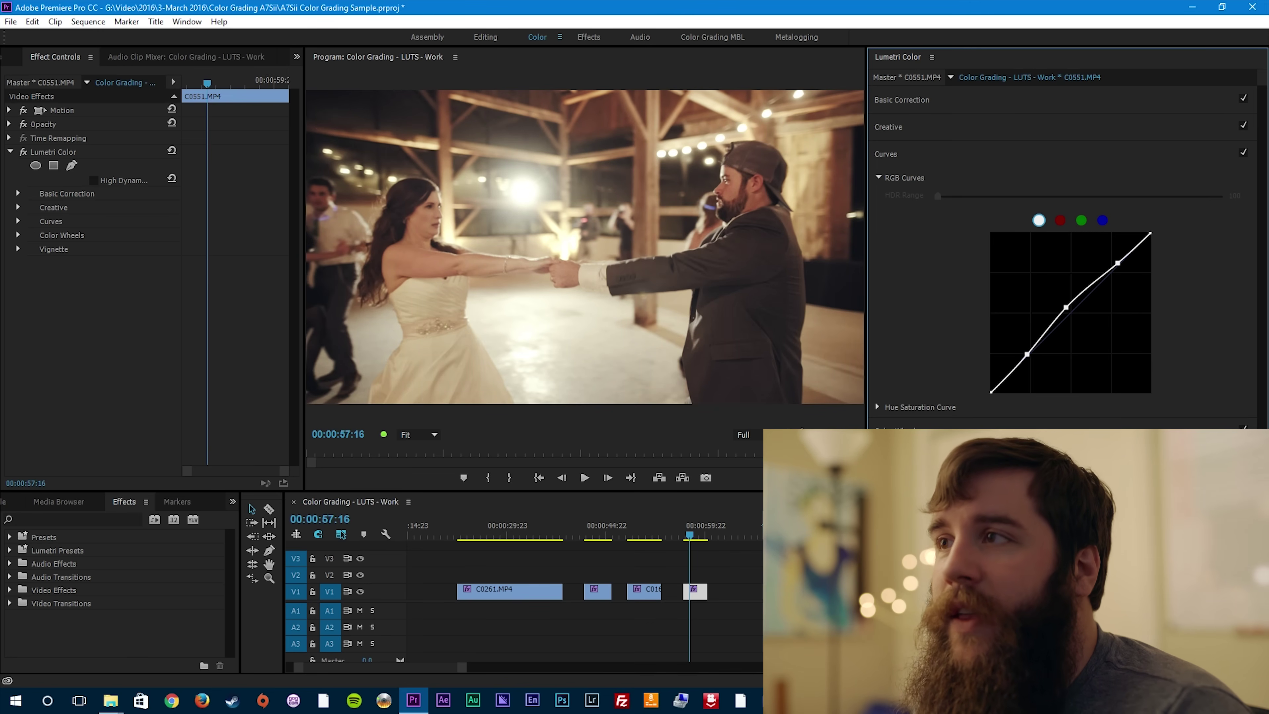